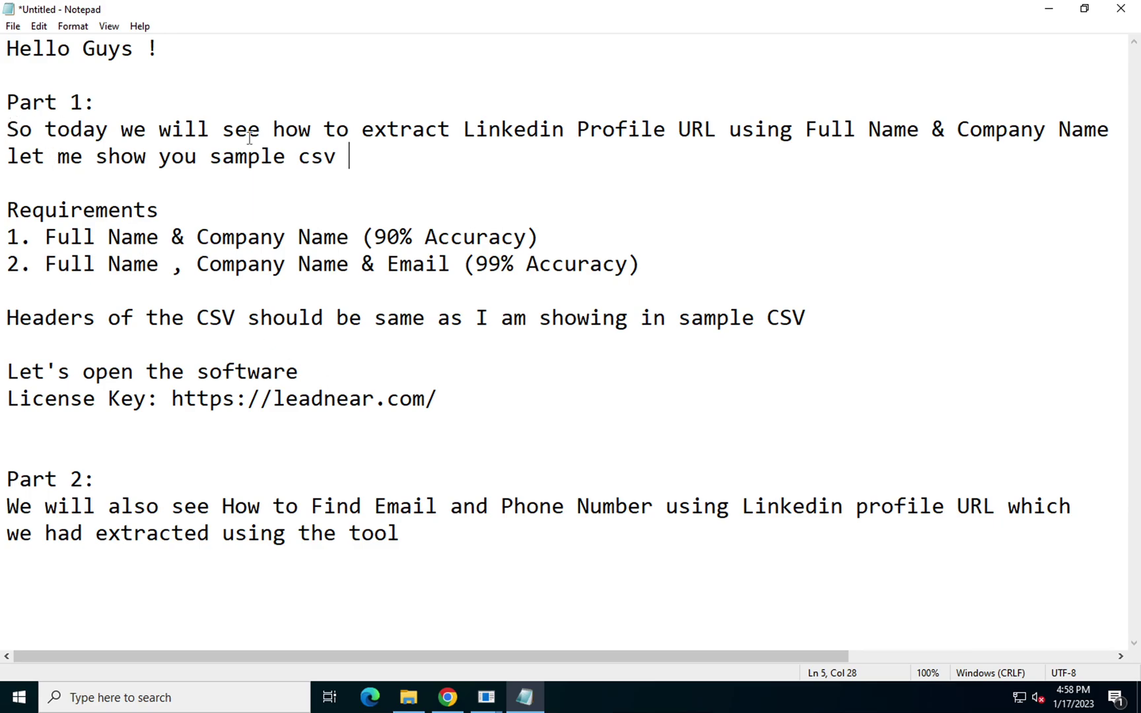
Highlight the note about extracting profile URLs from a full name and company
left_click_drag(362, 129, 946, 124)
left_click(730, 125)
left_click(946, 123)
Glance at the sample CSV windows, then highlight the note line about showing the sample CSV
left_click(486, 698)
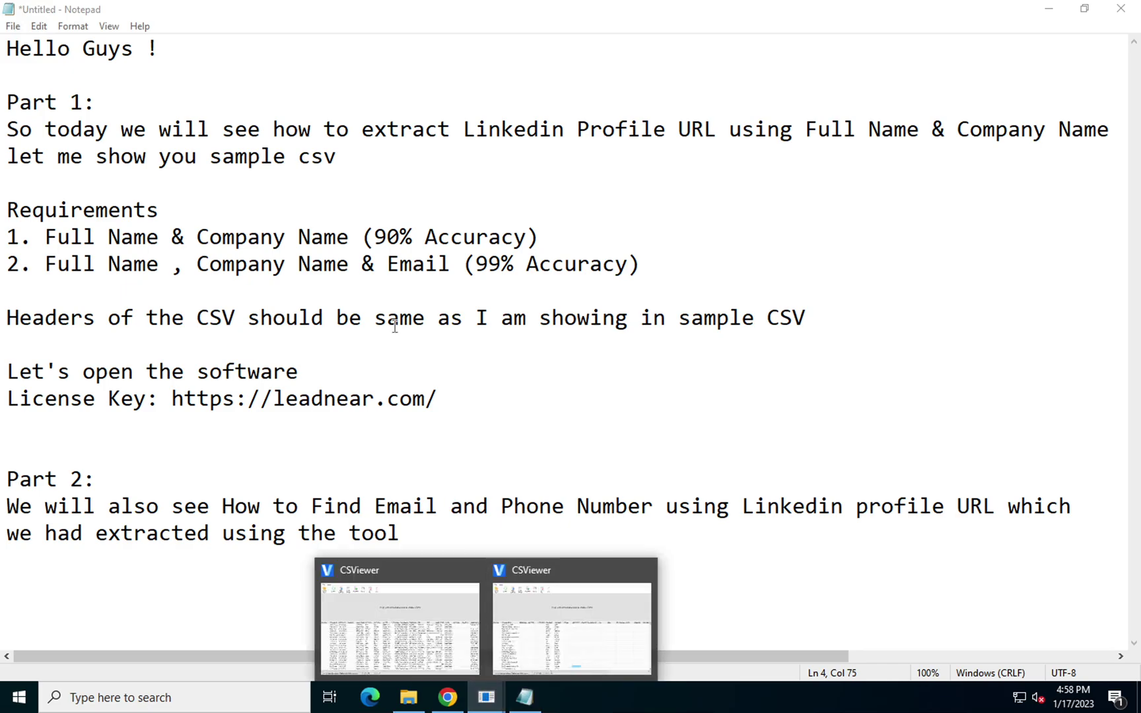
left_click(235, 194)
left_click_drag(4, 153, 373, 156)
left_click(373, 156)
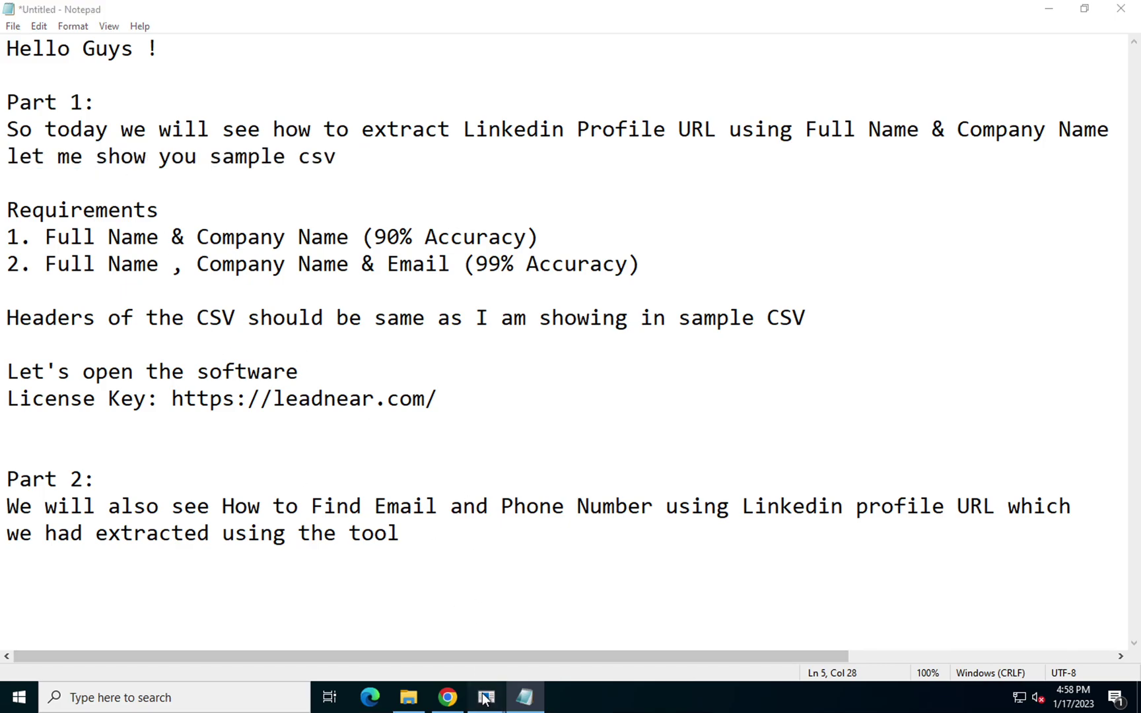
Compare leadnear b.csv with the fully filled leadnear a.csv in CSViewer
mouse_move(486, 698)
left_click(543, 651)
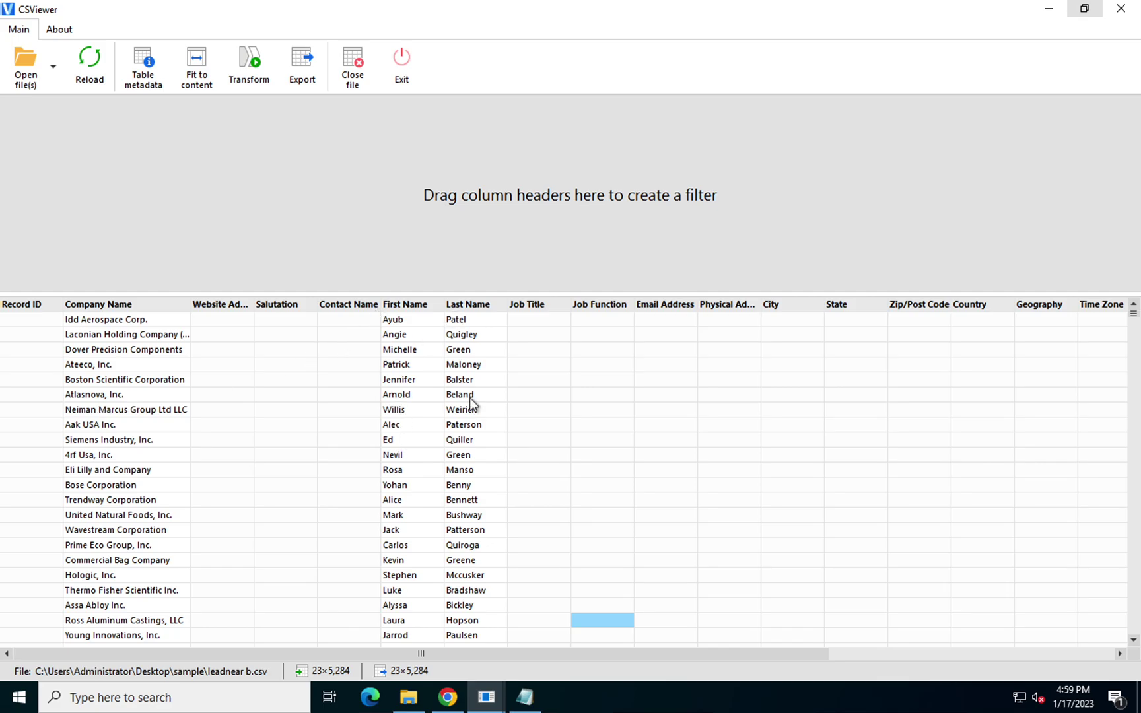
mouse_move(486, 693)
left_click(420, 628)
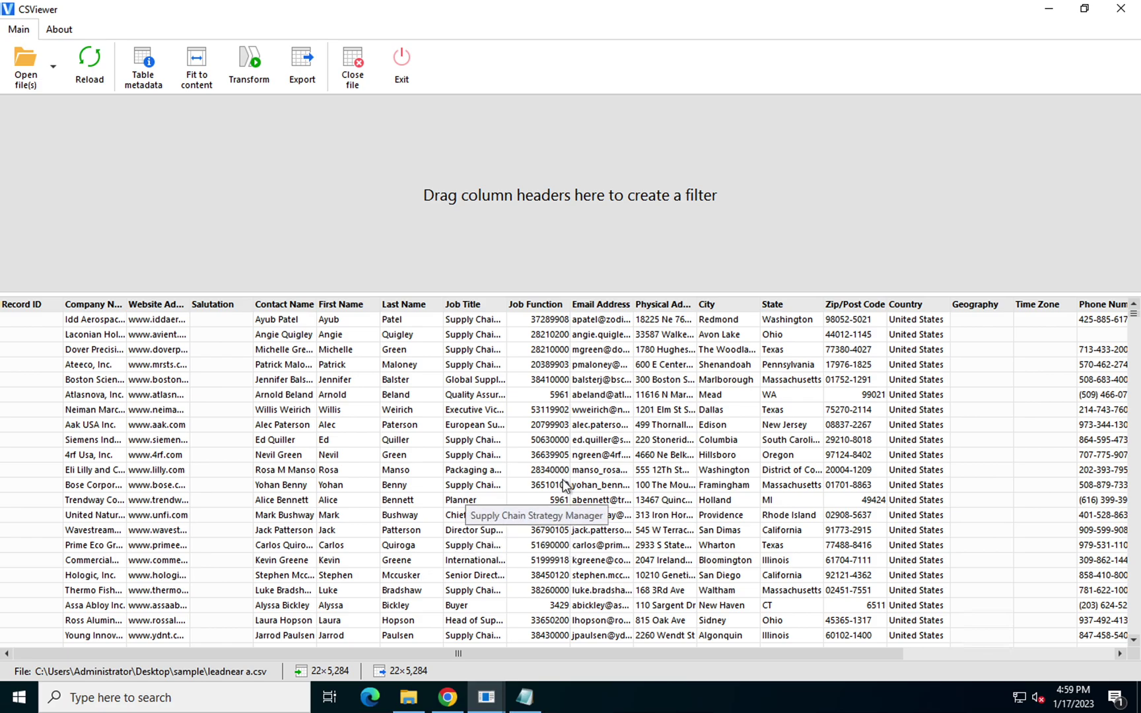
mouse_move(489, 700)
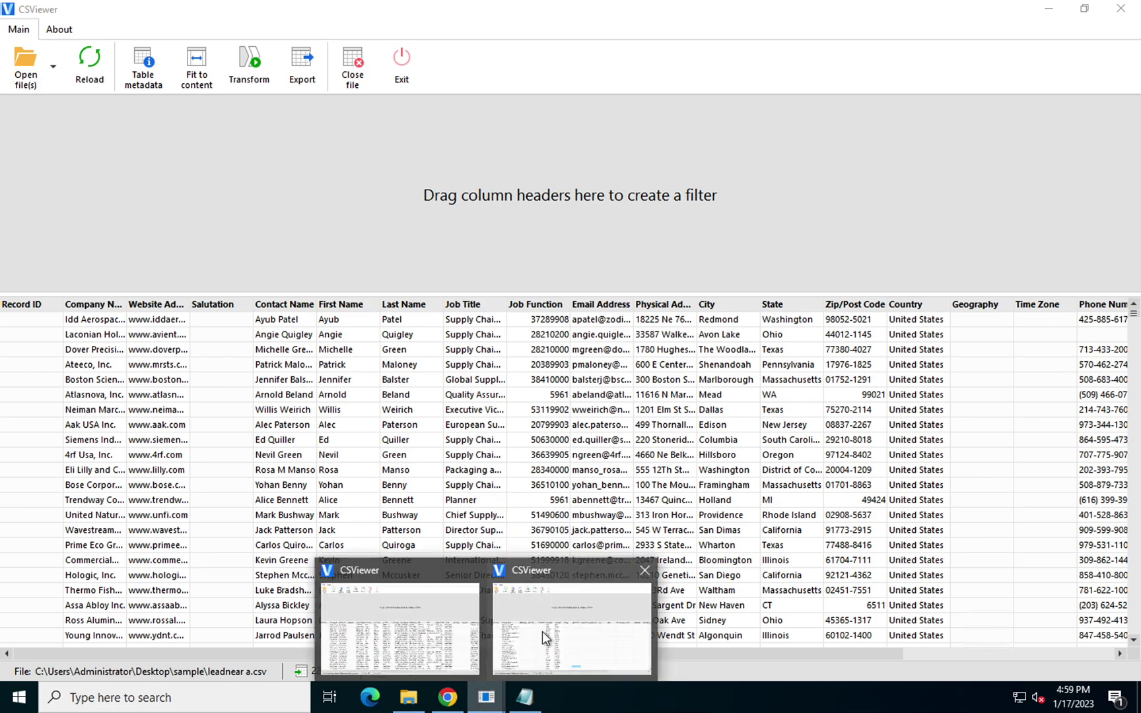
left_click(543, 631)
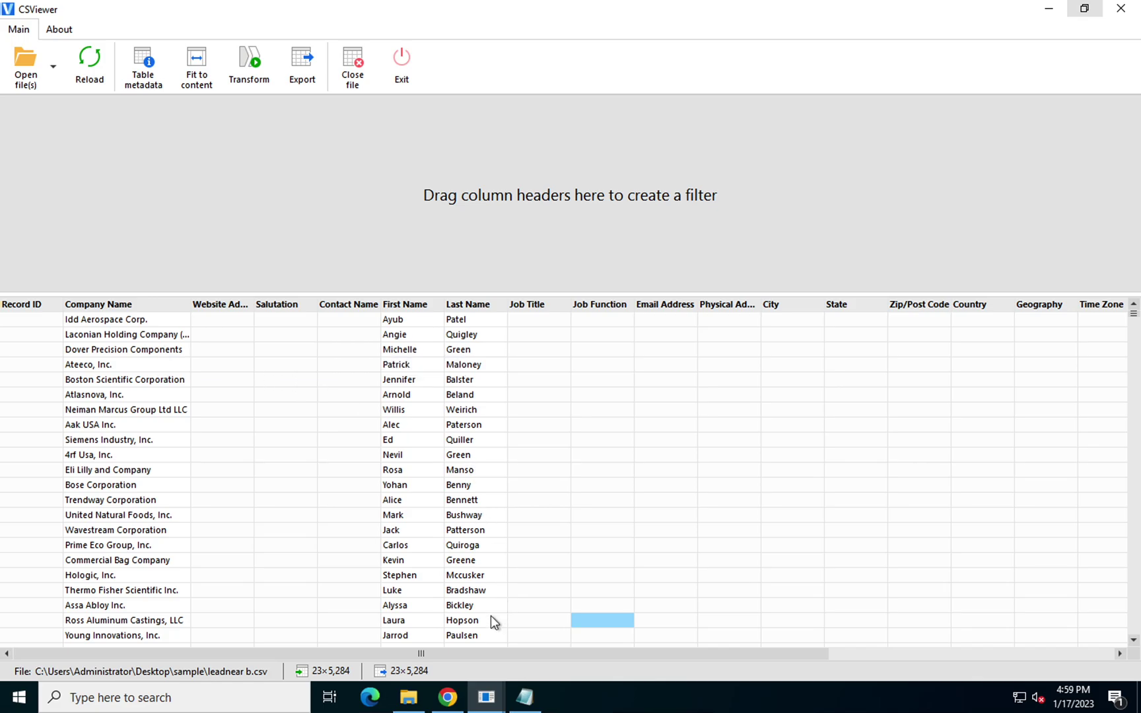
left_click(525, 690)
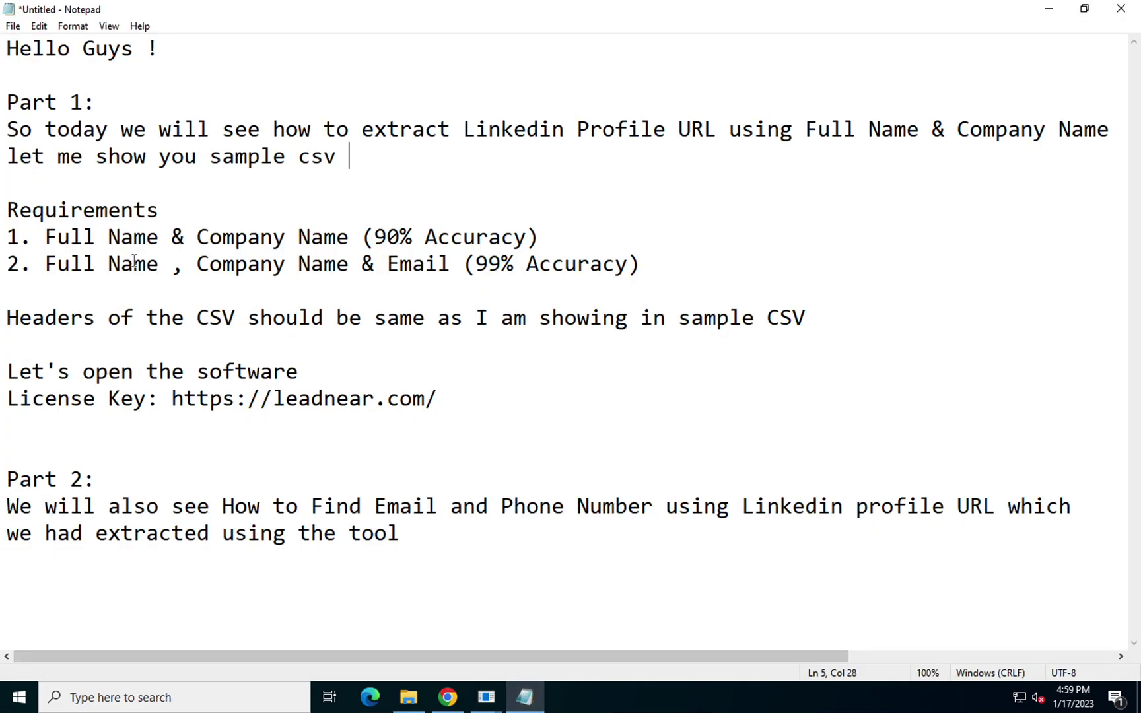
Highlight the name-and-company (90% accuracy) and name-company-email (99% accuracy) requirements
left_click_drag(46, 237, 570, 230)
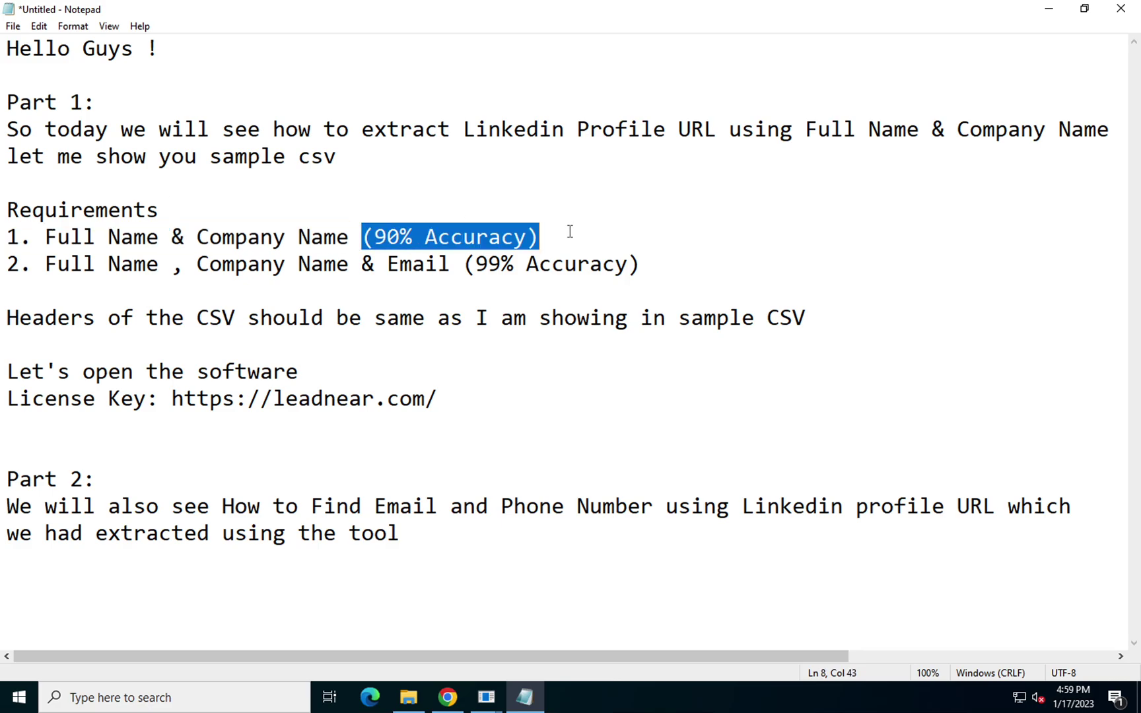
left_click(570, 230)
left_click_drag(49, 265, 666, 265)
left_click(666, 265)
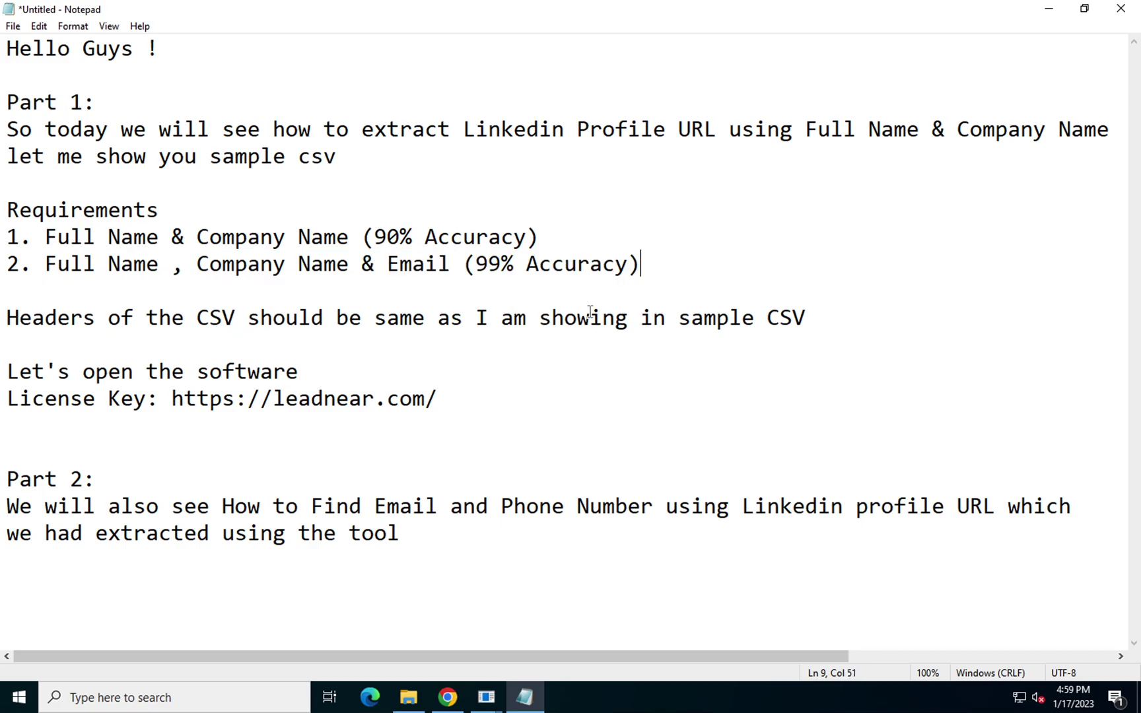
View leadnear b.csv once more, then bring up the Desktop folder in File Explorer
mouse_move(492, 698)
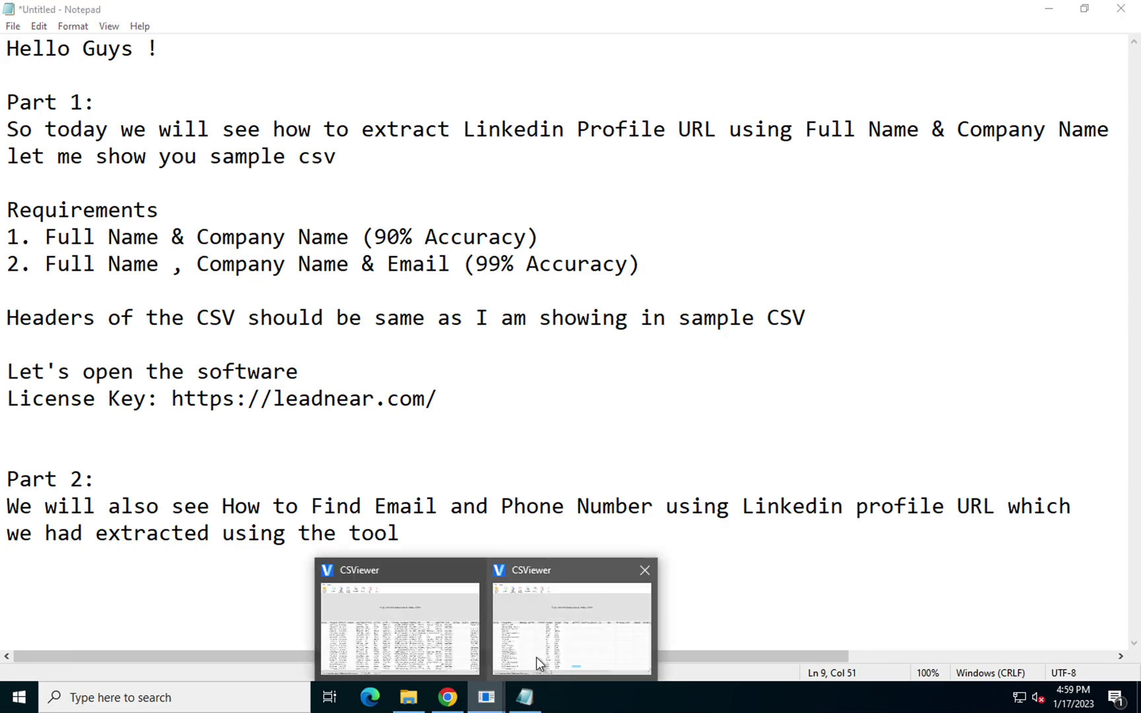
left_click(535, 657)
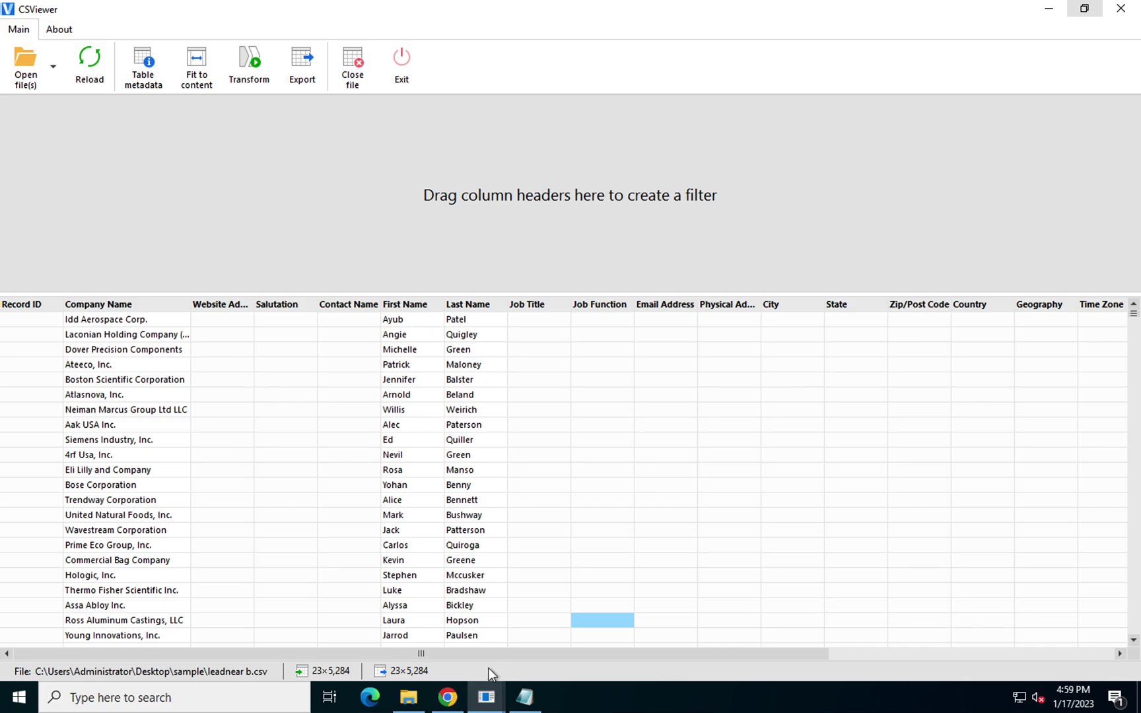
left_click(525, 698)
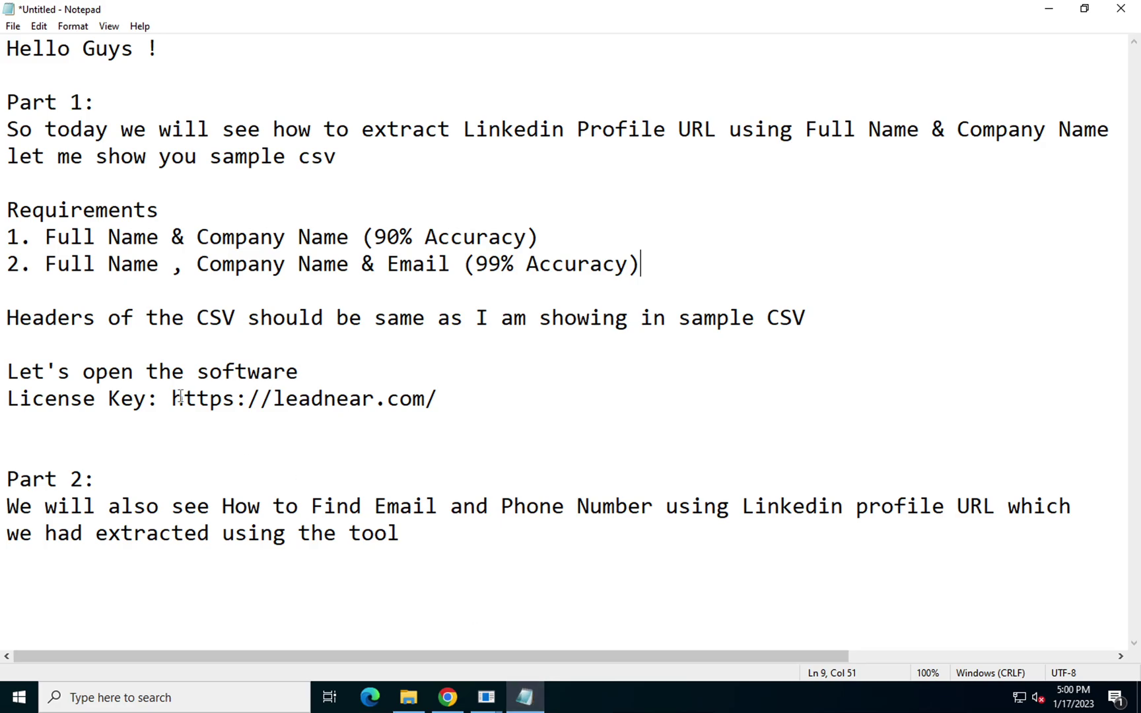
left_click(409, 697)
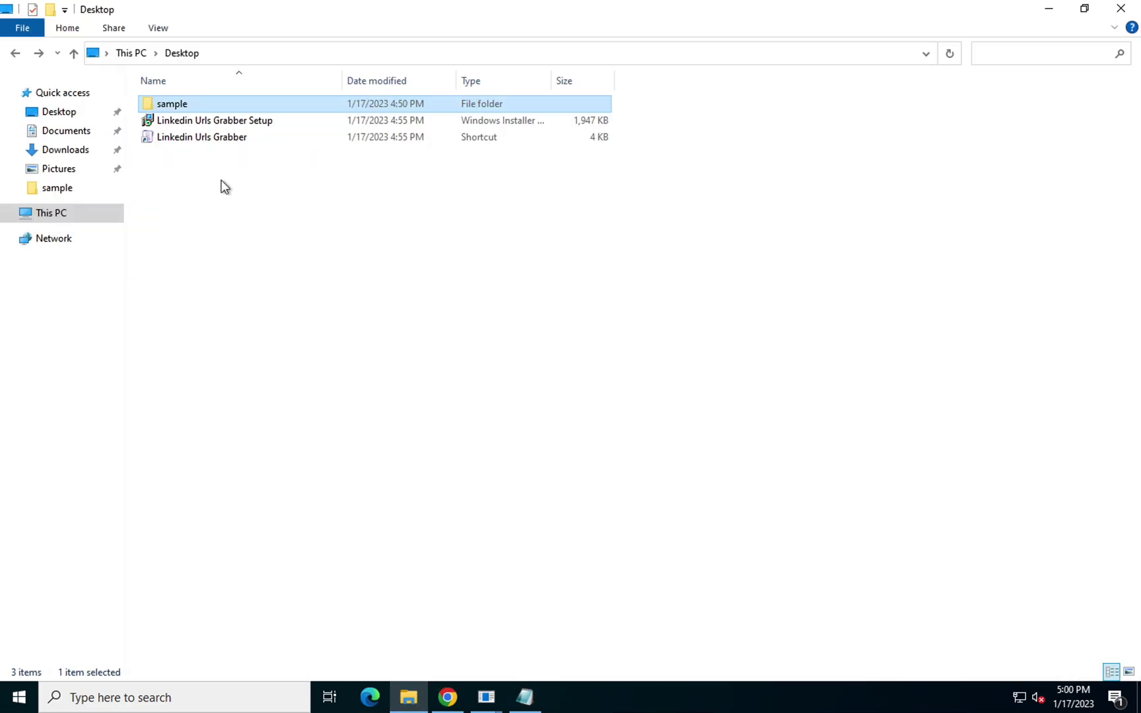
Launch Linkedin Urls Grabber and activate it with the license key copied from the notes
left_click(222, 187)
double_click(189, 143)
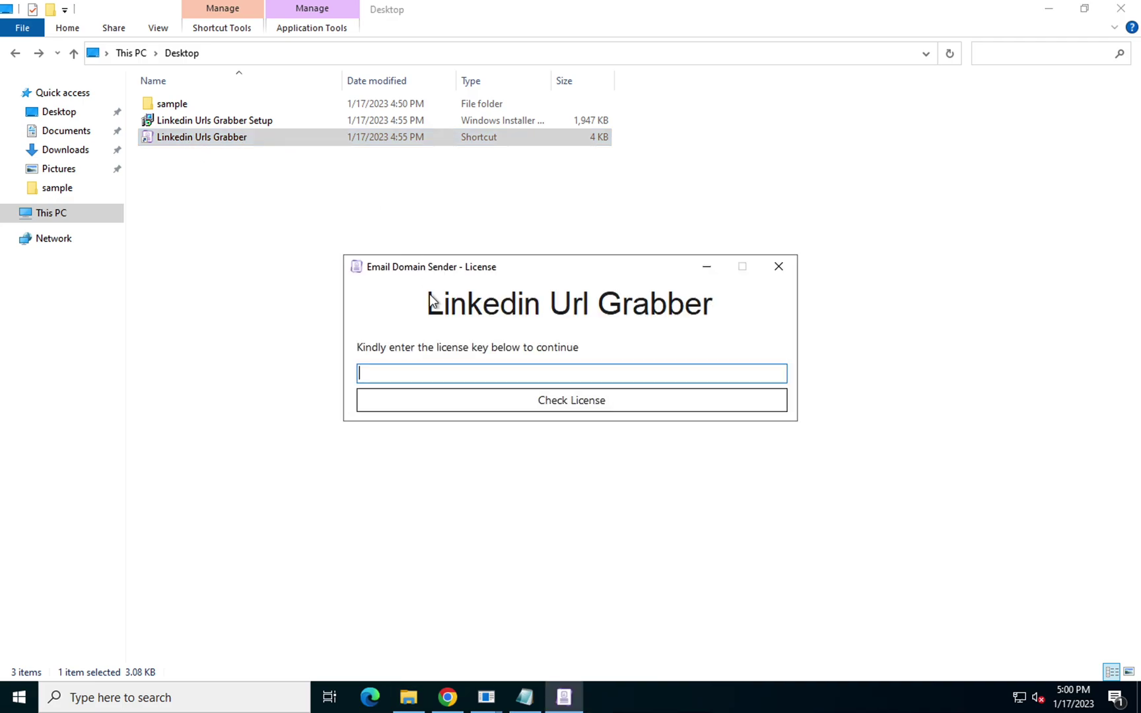
left_click(525, 697)
left_click(460, 420)
left_click_drag(456, 401, 171, 399)
key("ctrl+c")
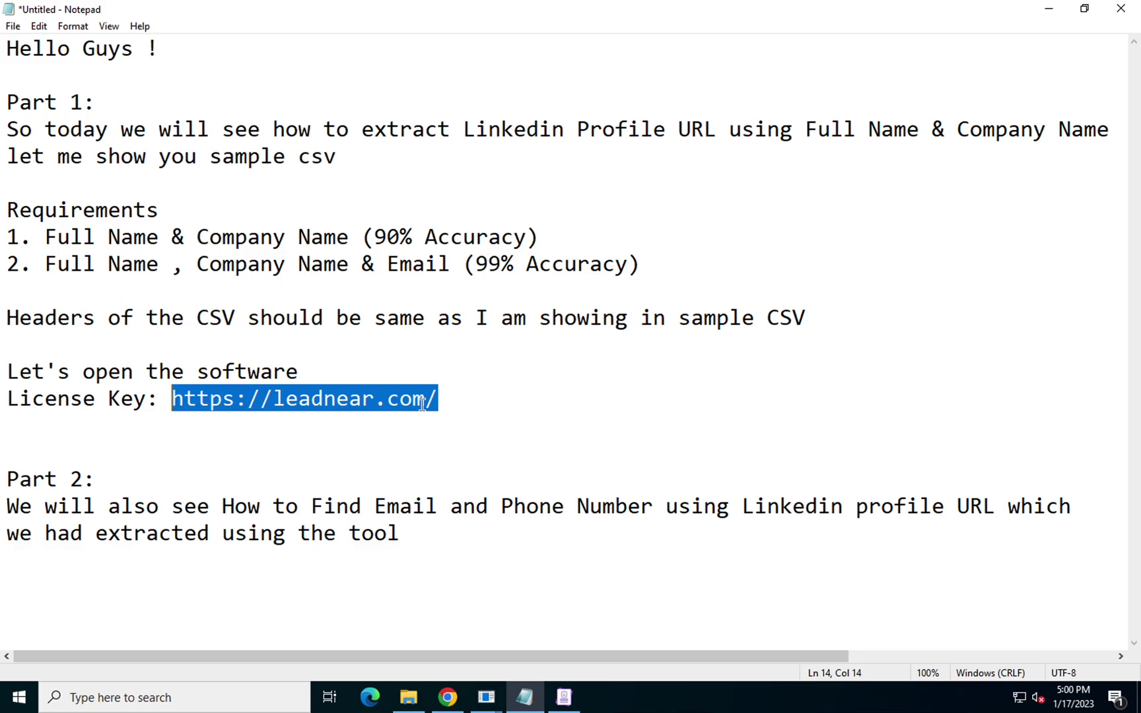
left_click(470, 404)
left_click(564, 694)
key("ctrl+v")
left_click(569, 406)
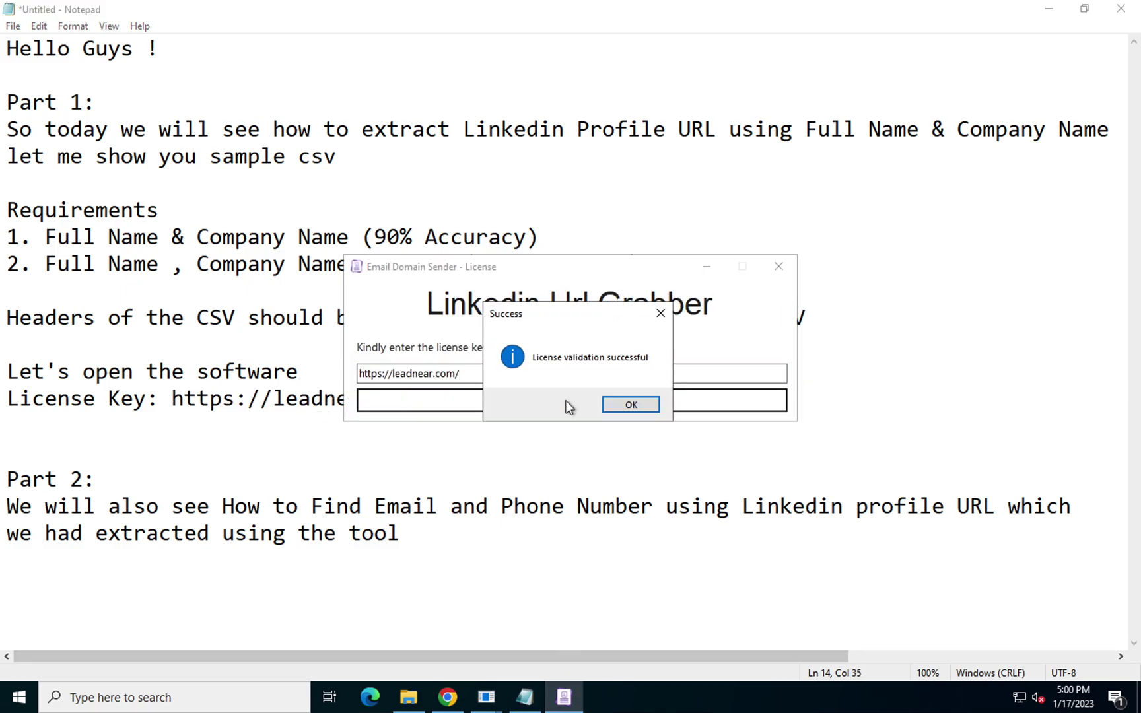
left_click(617, 406)
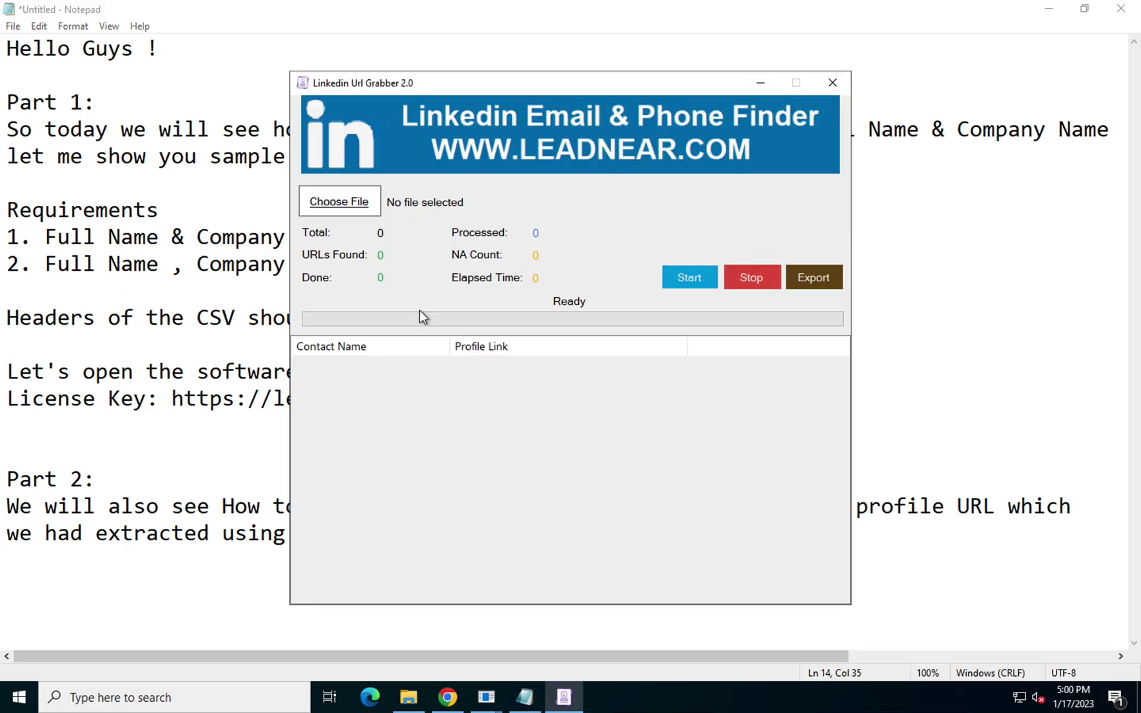
Load leadnear b.csv from the sample folder as the input file, after checking it in CSViewer
left_click(357, 207)
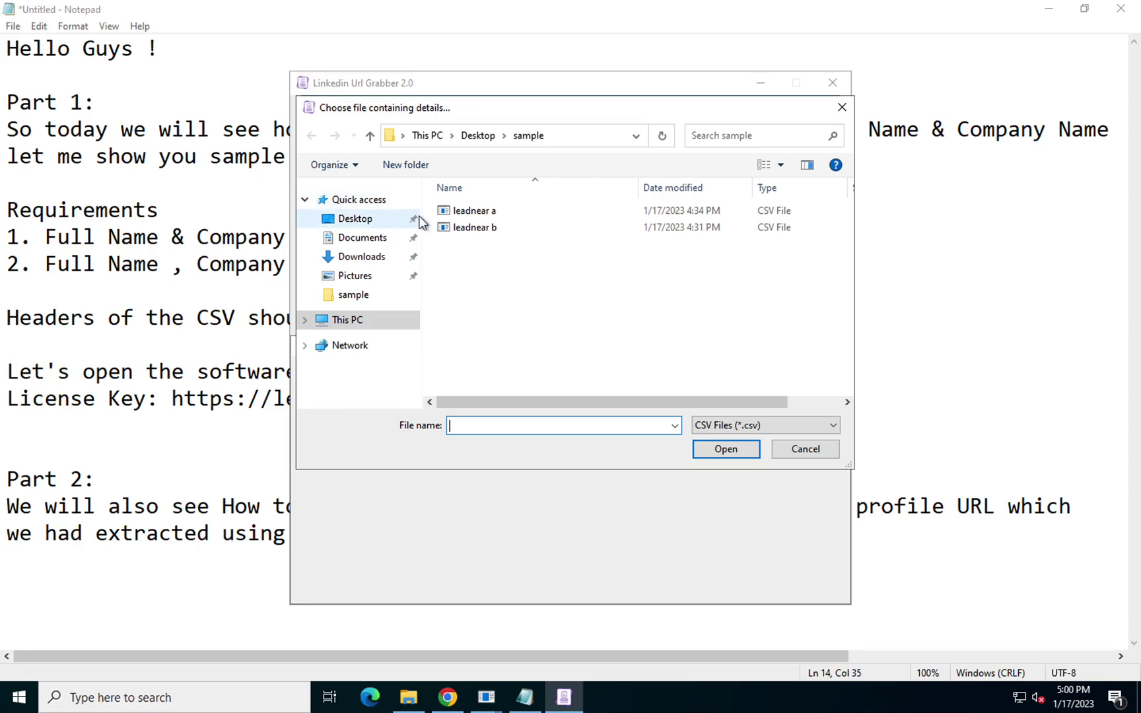
mouse_move(487, 698)
left_click(548, 650)
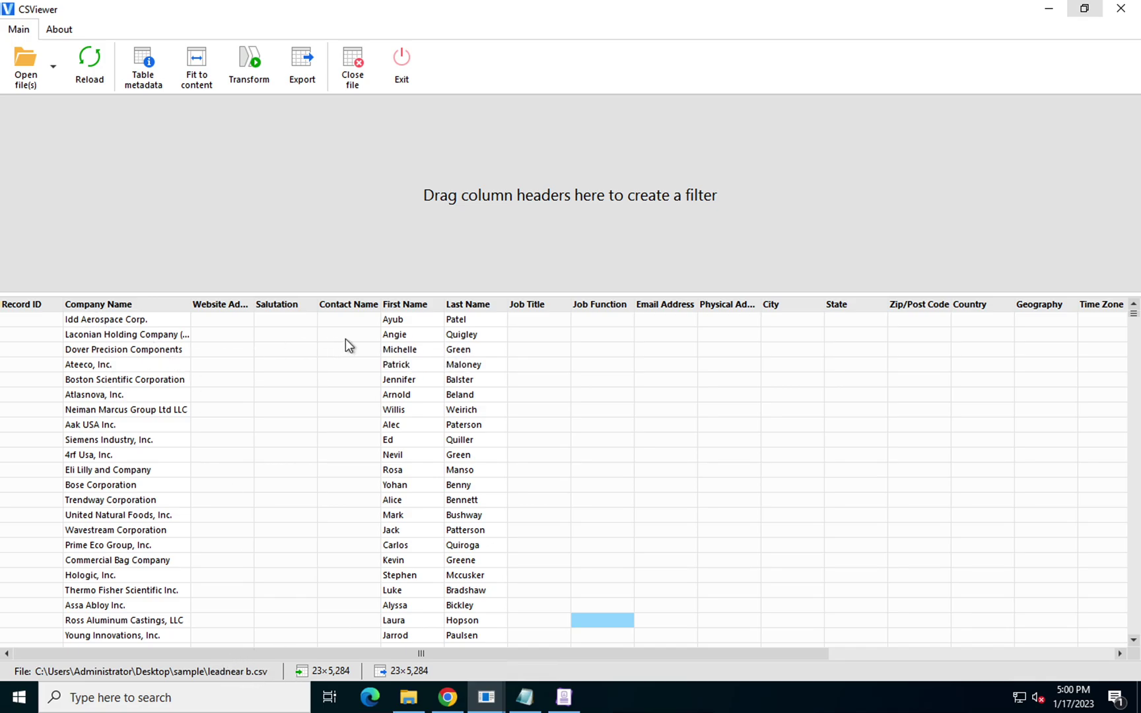
left_click(564, 696)
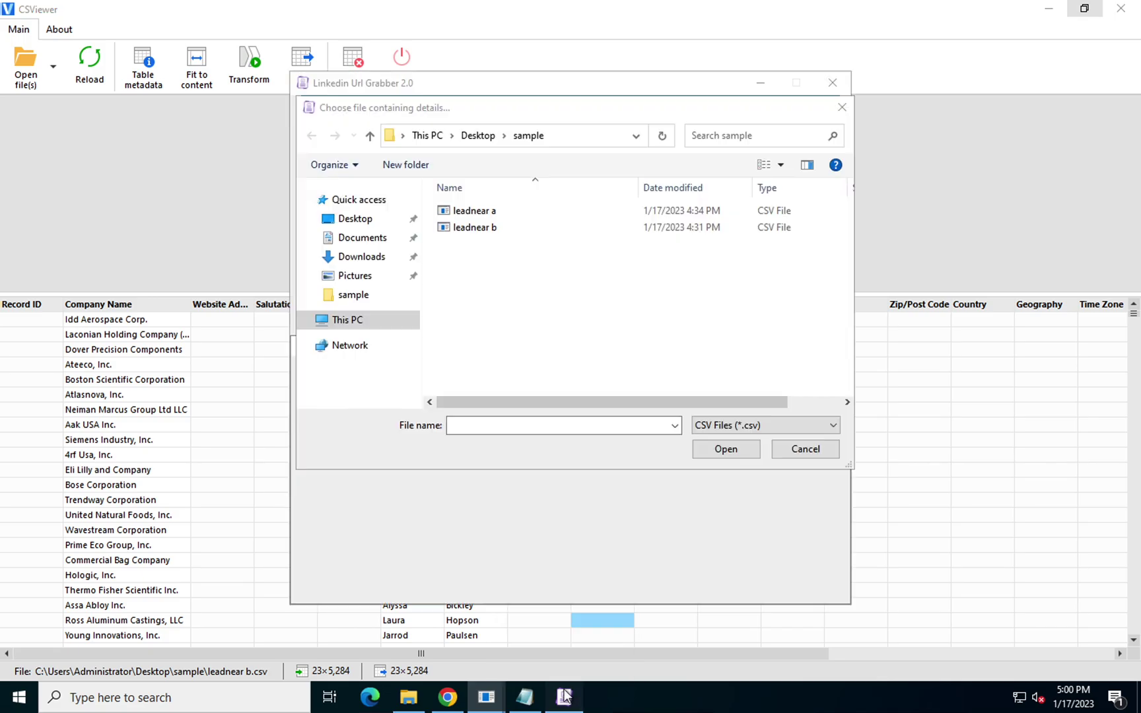
double_click(482, 232)
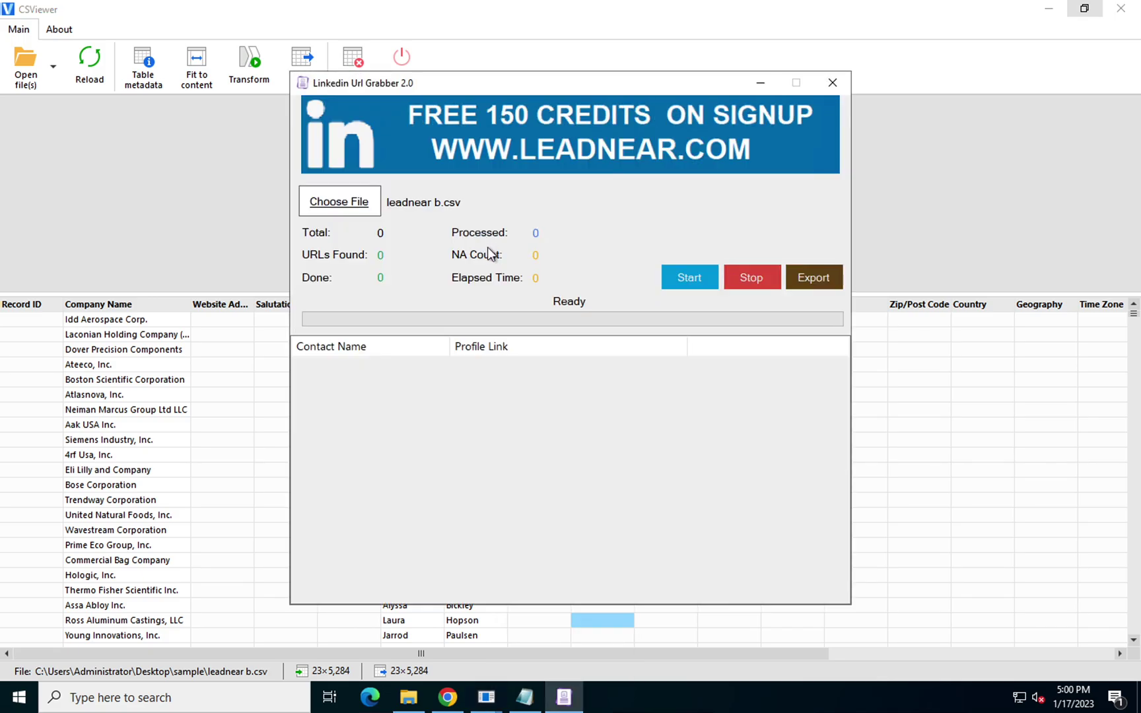
Run the URL grab on leadnear b.csv and stop it at 82 processed, 45 URLs found
left_click(671, 286)
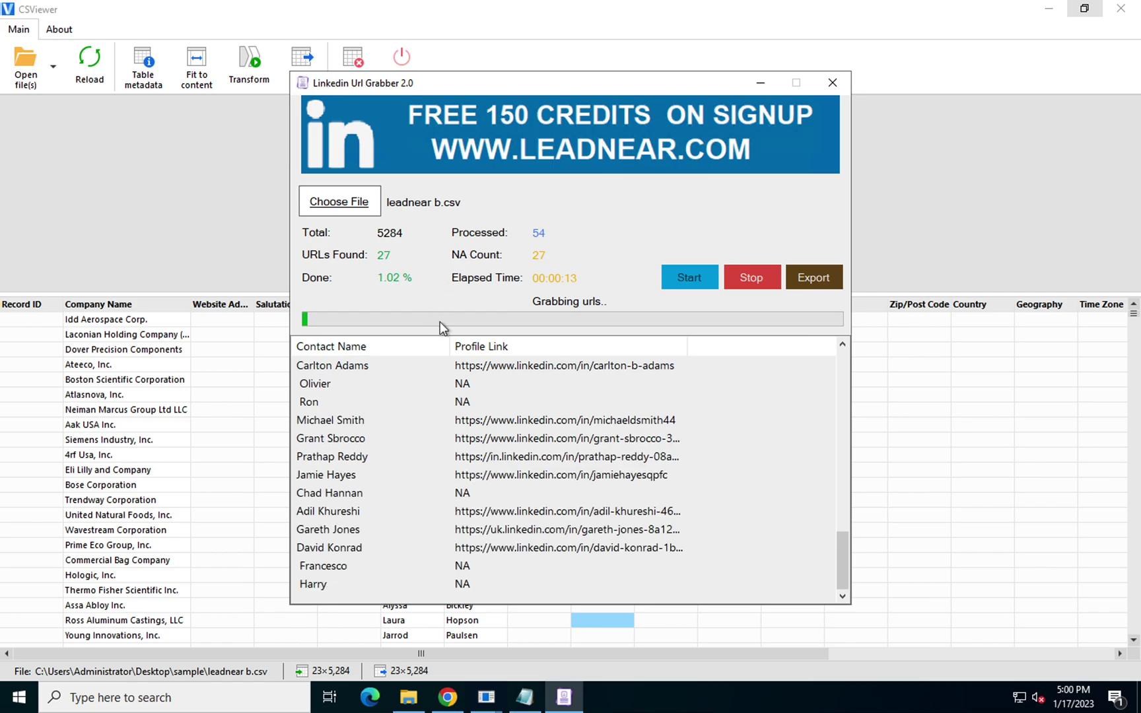
left_click(748, 283)
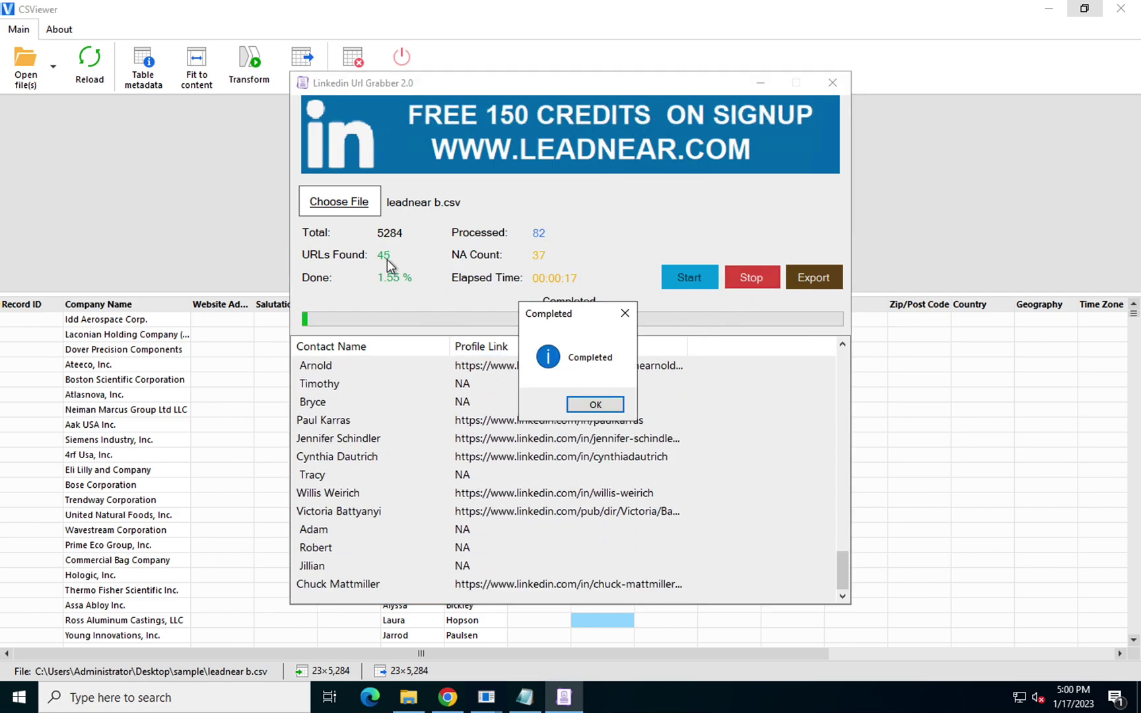
left_click(597, 422)
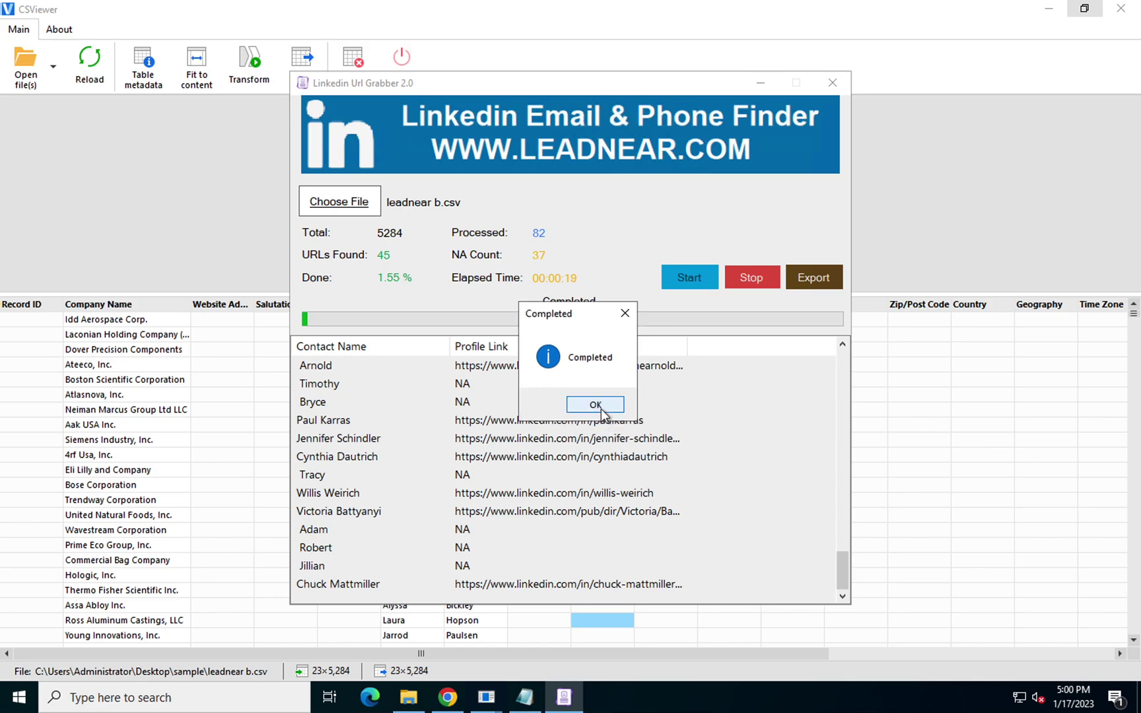
left_click(603, 407)
Export the grabbed profile links as output.csv into the Desktop > sample folder
left_click(805, 284)
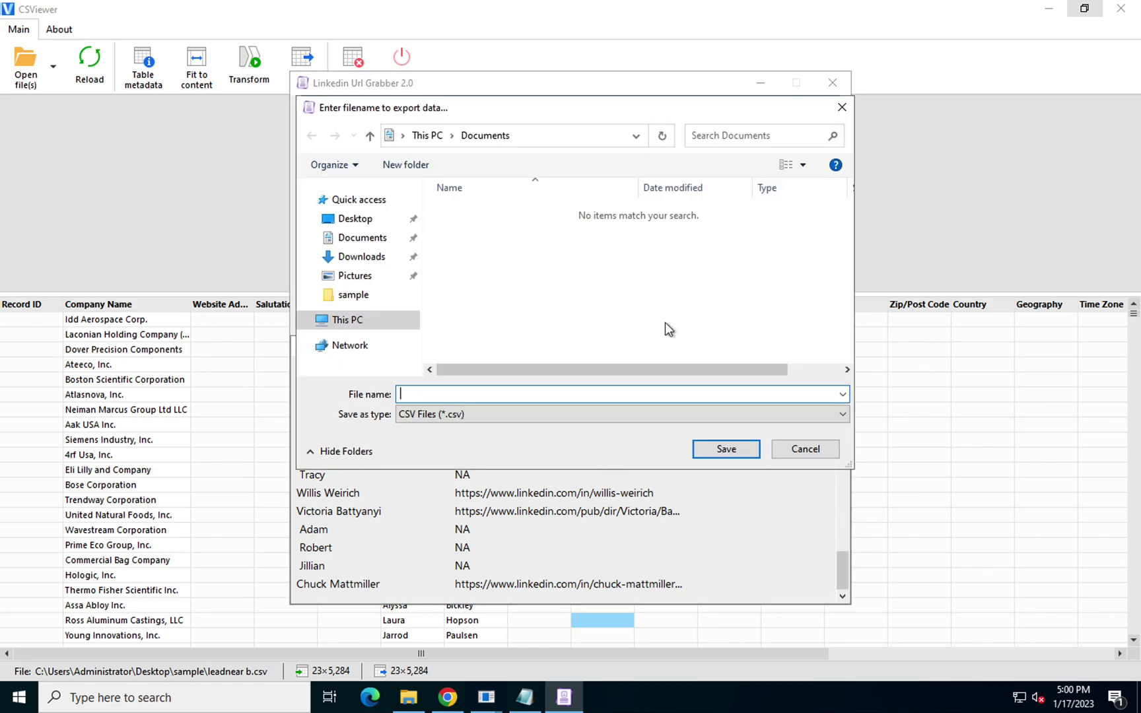
left_click(357, 219)
double_click(455, 211)
left_click(463, 396)
type("output")
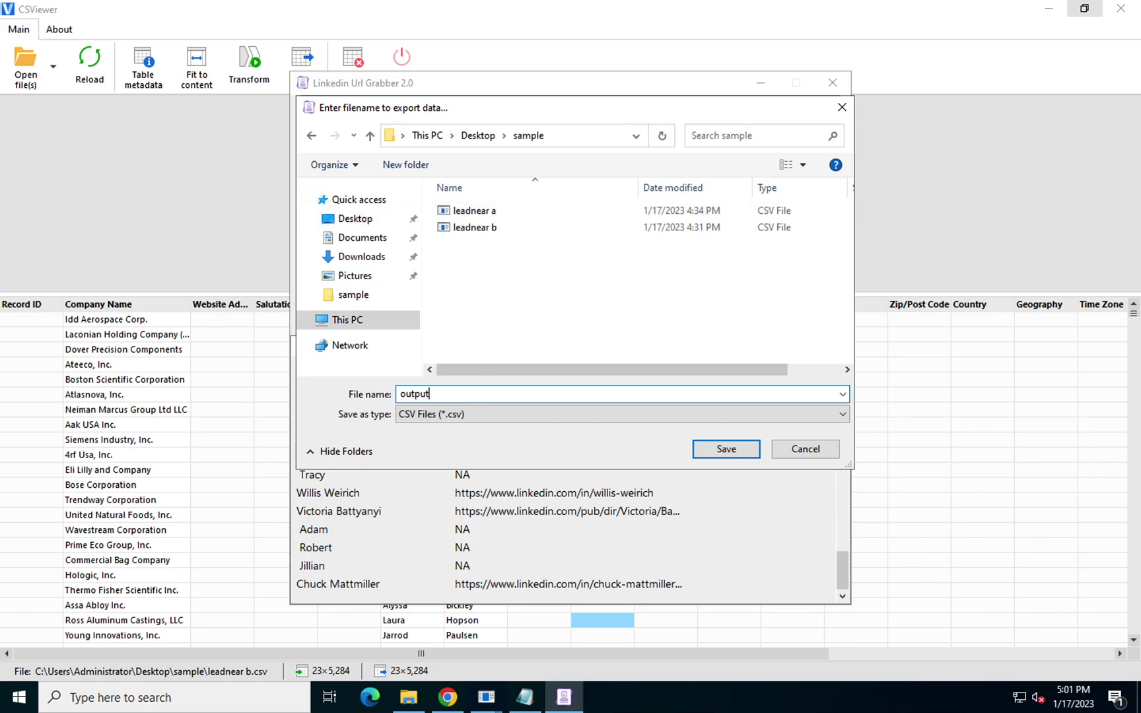
left_click(701, 446)
left_click(617, 404)
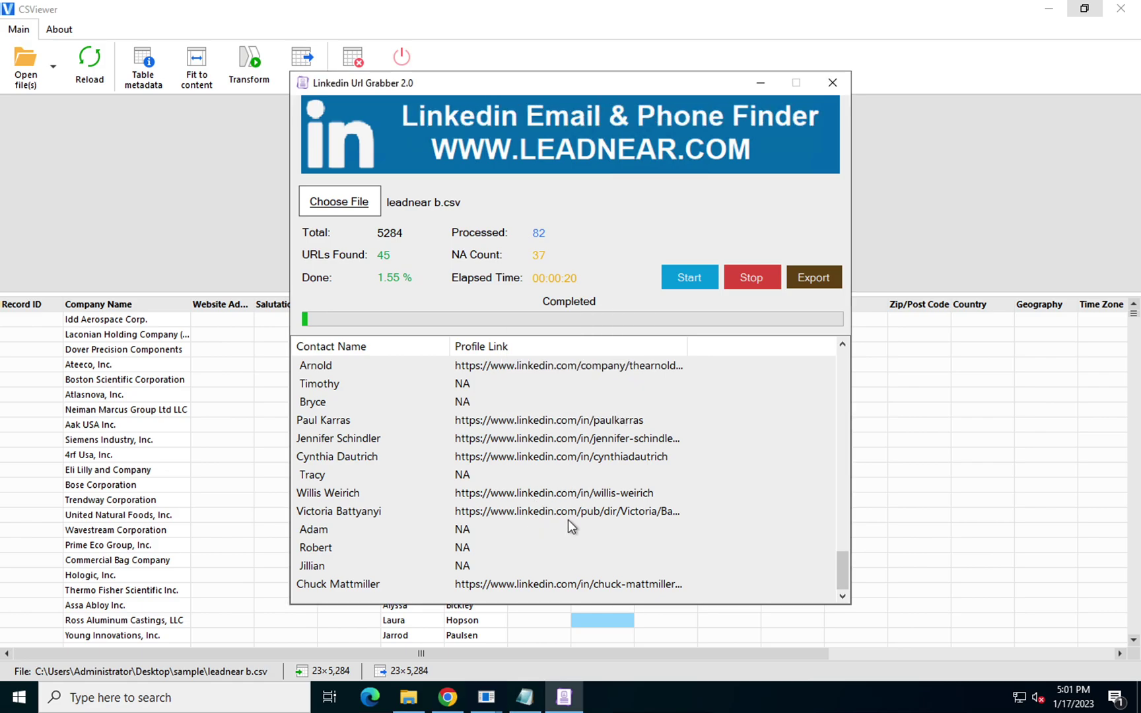
left_click(448, 697)
Upload output.csv into the Leadnear.com Drive folder and open it from Drive
right_click(310, 202)
left_click(370, 263)
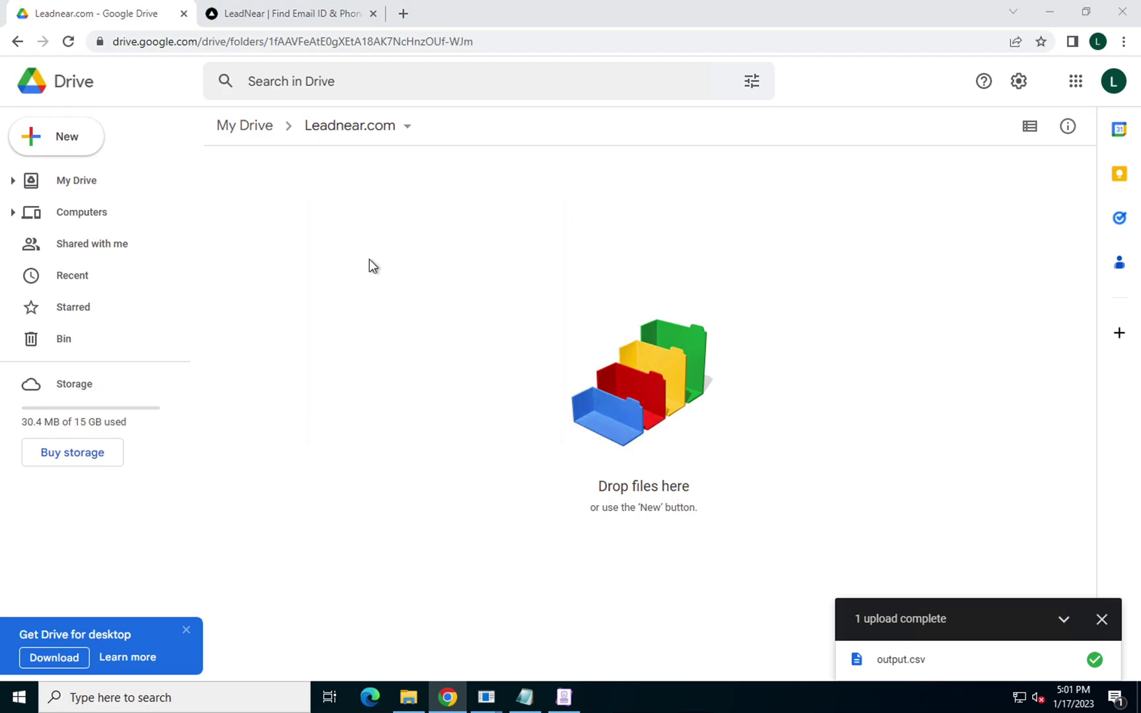
double_click(198, 153)
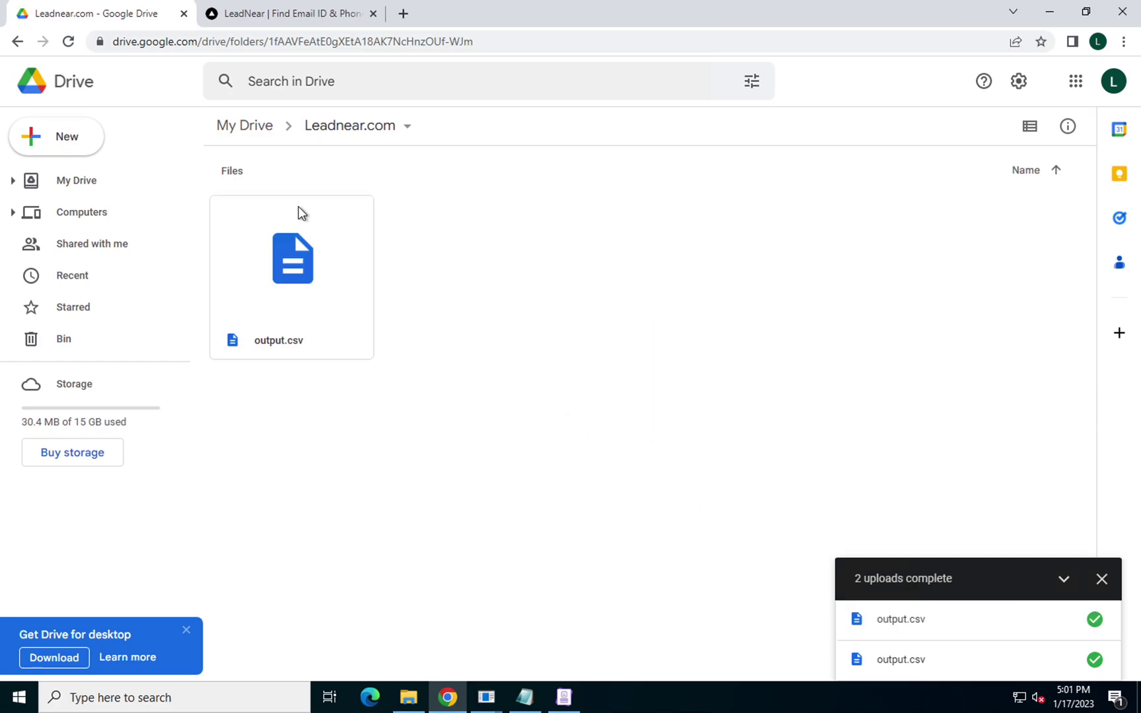
double_click(291, 237)
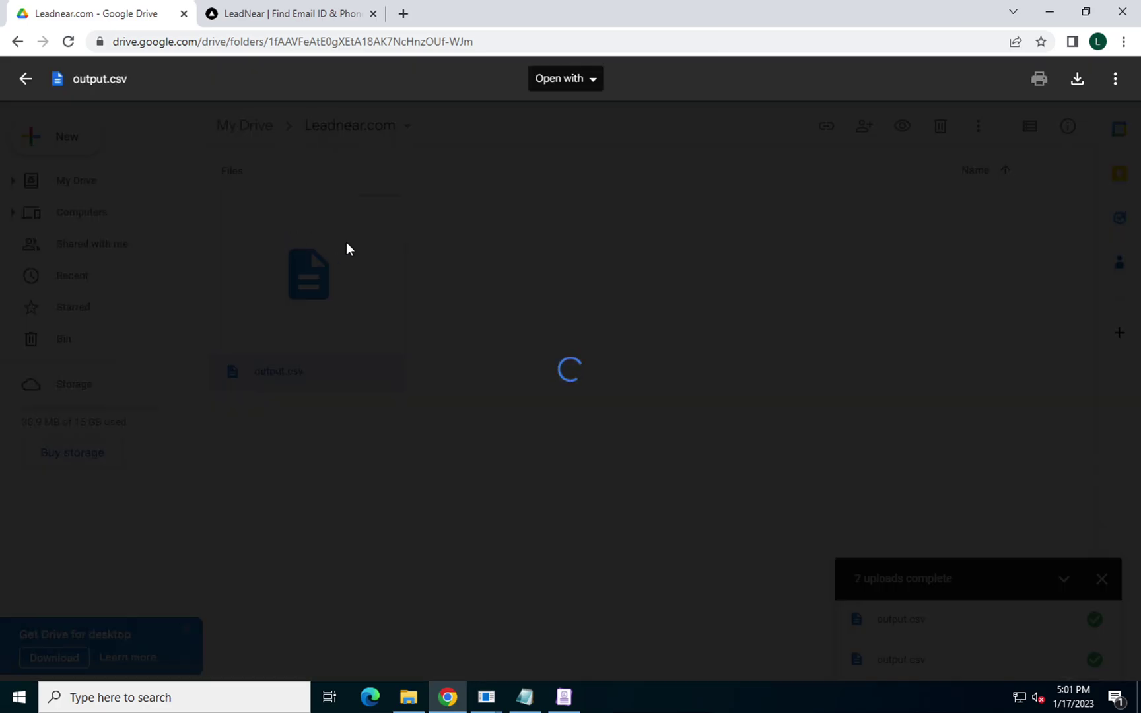
left_click(593, 80)
Open output.csv in Google Sheets and bring up the menu for column X, Linkedin Profile
left_click(572, 164)
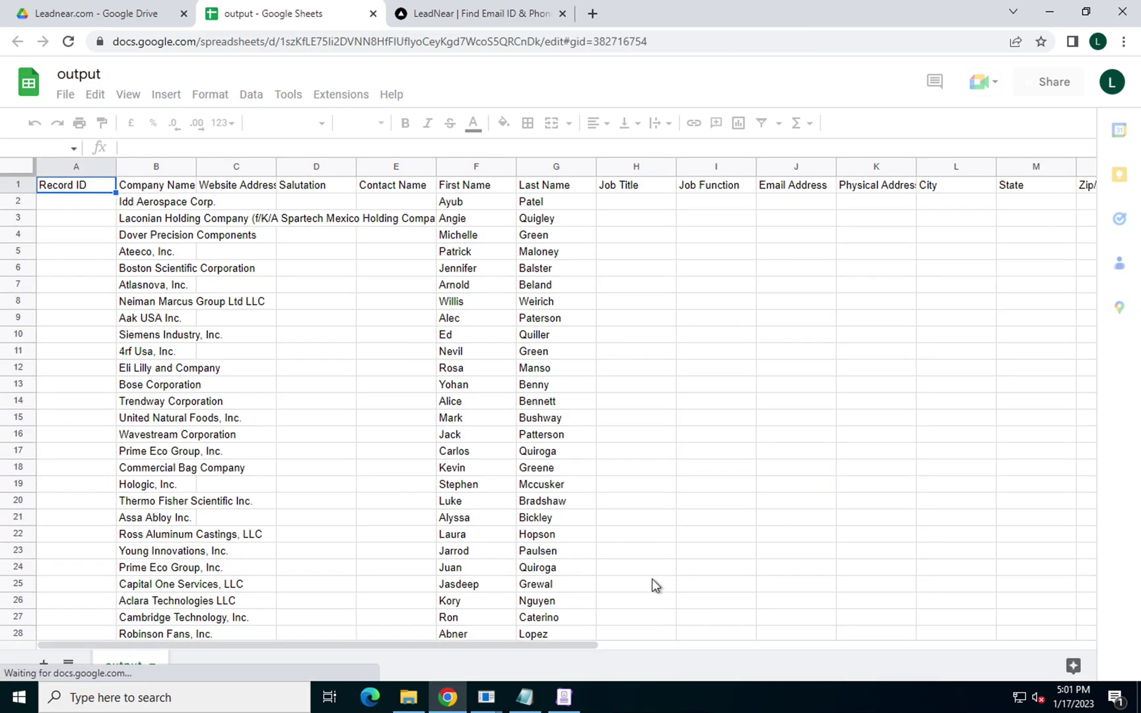
left_click(556, 553)
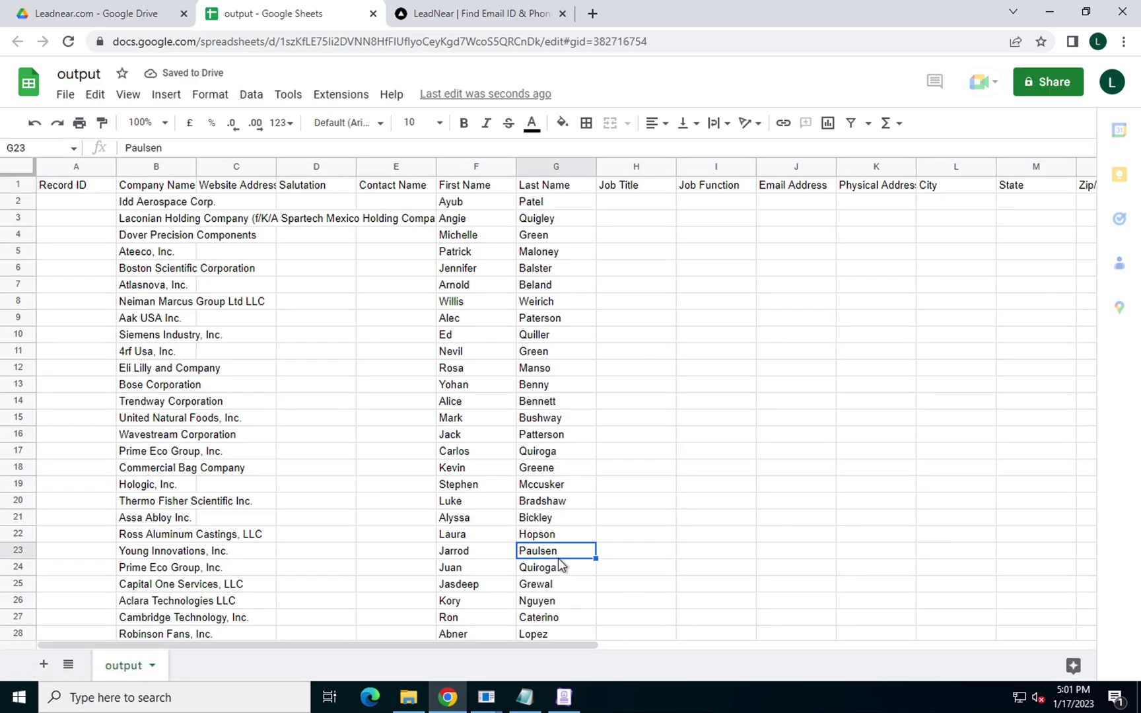
scroll(568, 581, "right", 2)
left_click_drag(572, 642, 1096, 666)
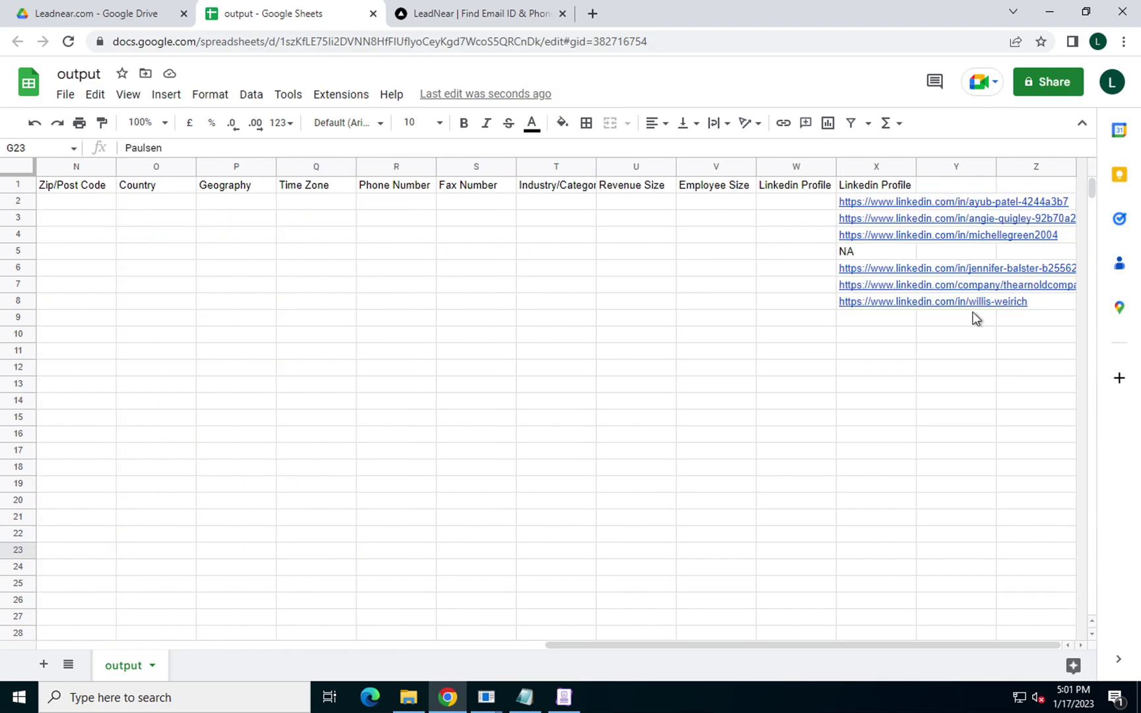
left_click(893, 190)
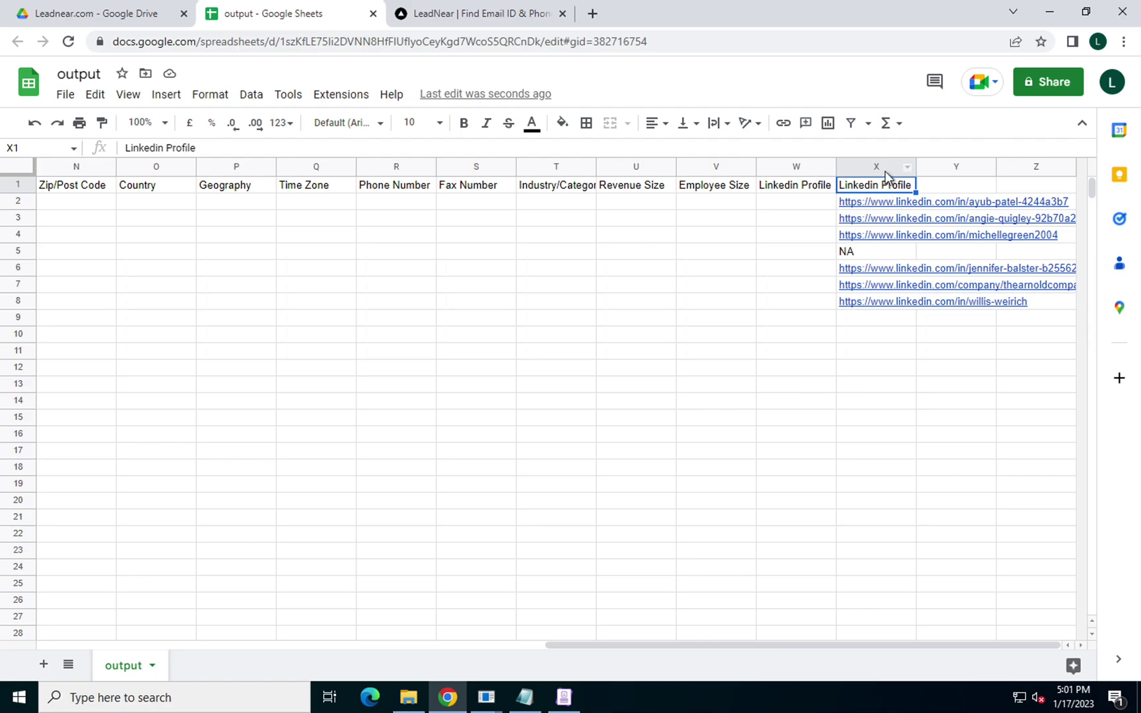
left_click(907, 167)
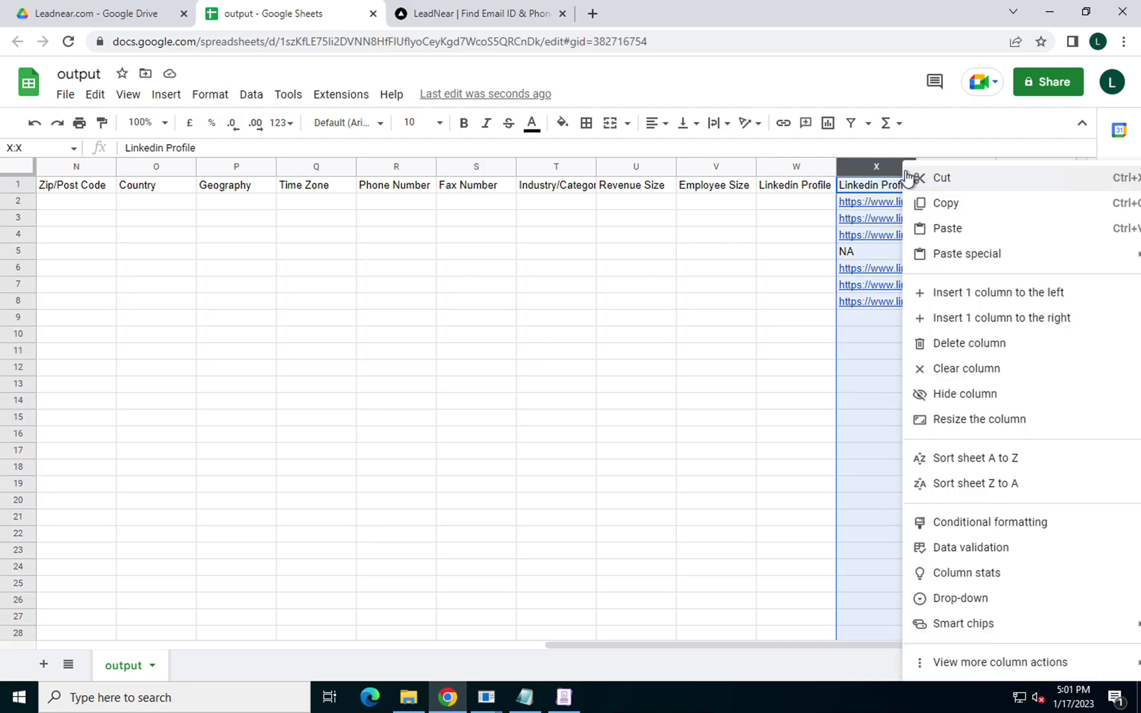
Sort the whole sheet A to Z by column X
left_click(949, 458)
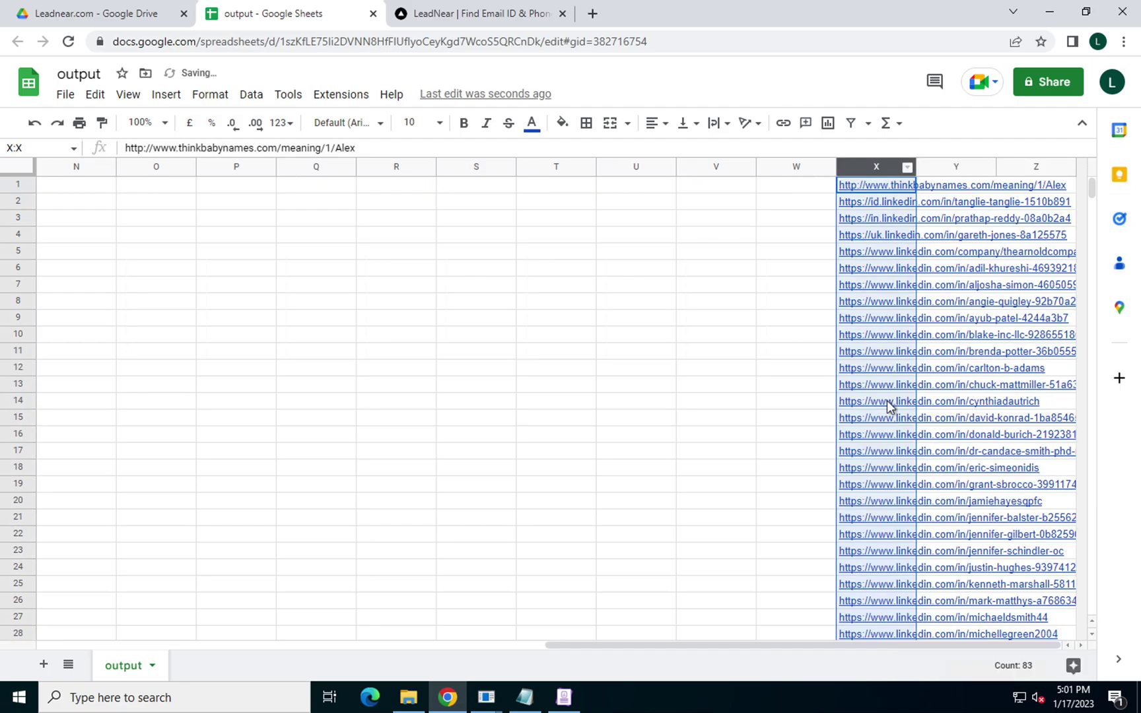
left_click(755, 305)
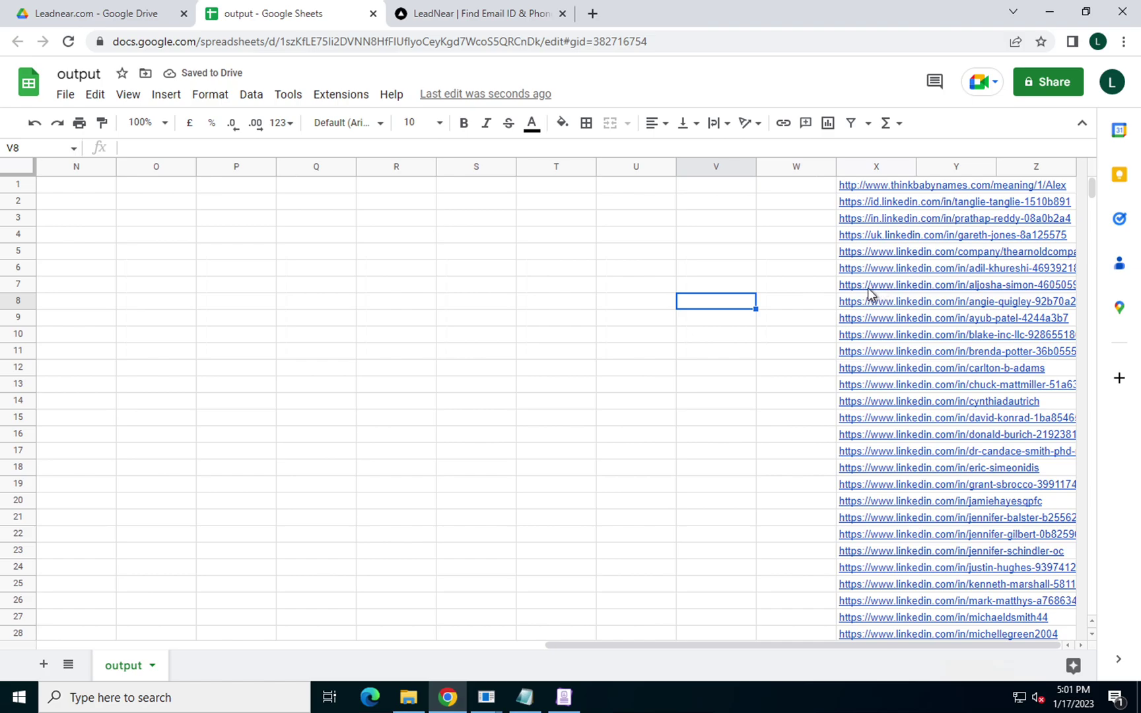
left_click(784, 288)
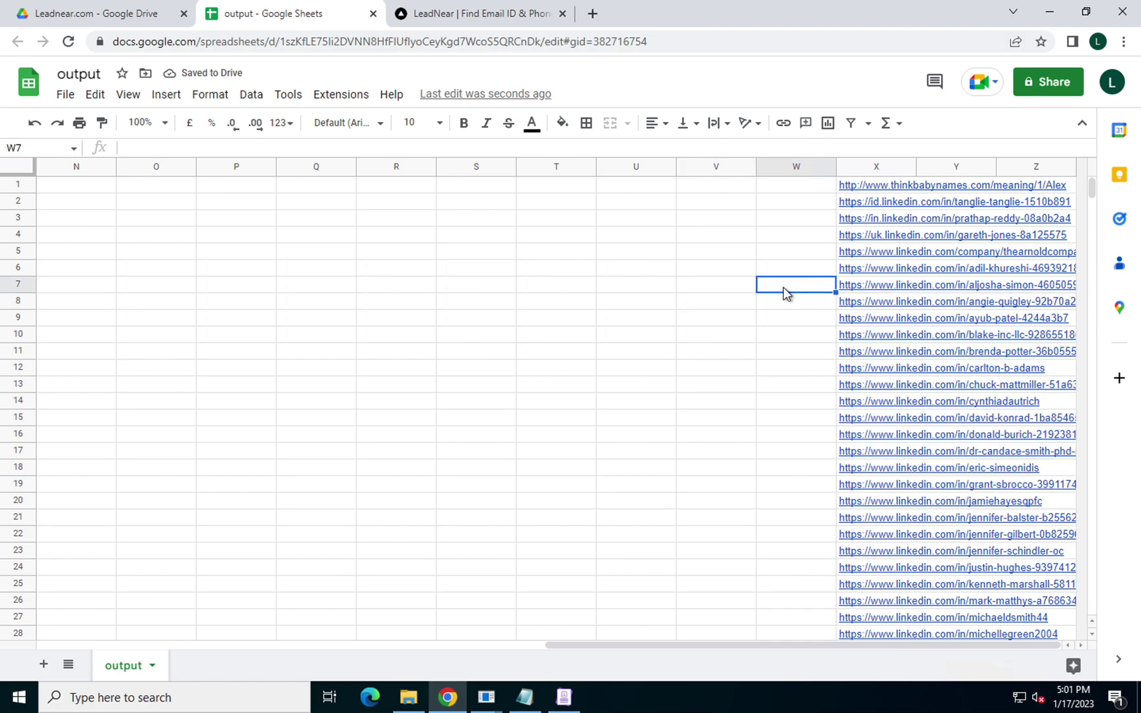
Copy the nine LinkedIn profile URLs in X6:X14
left_click(881, 271)
left_click(890, 402, "shift")
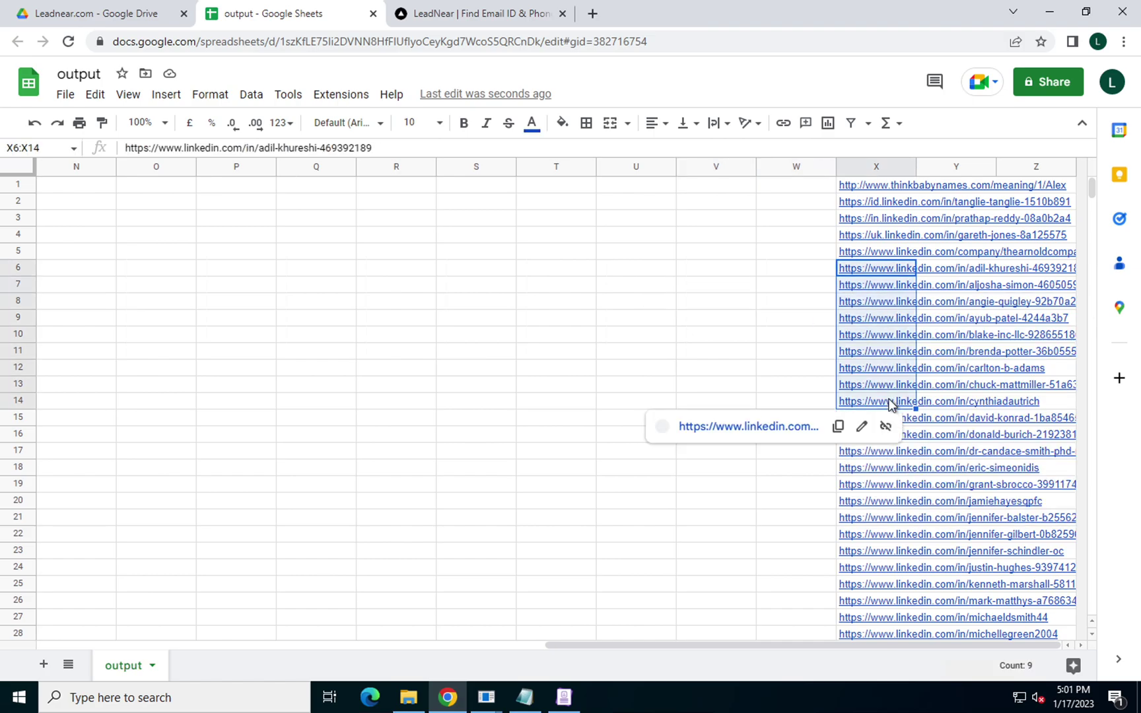
key("ctrl+c")
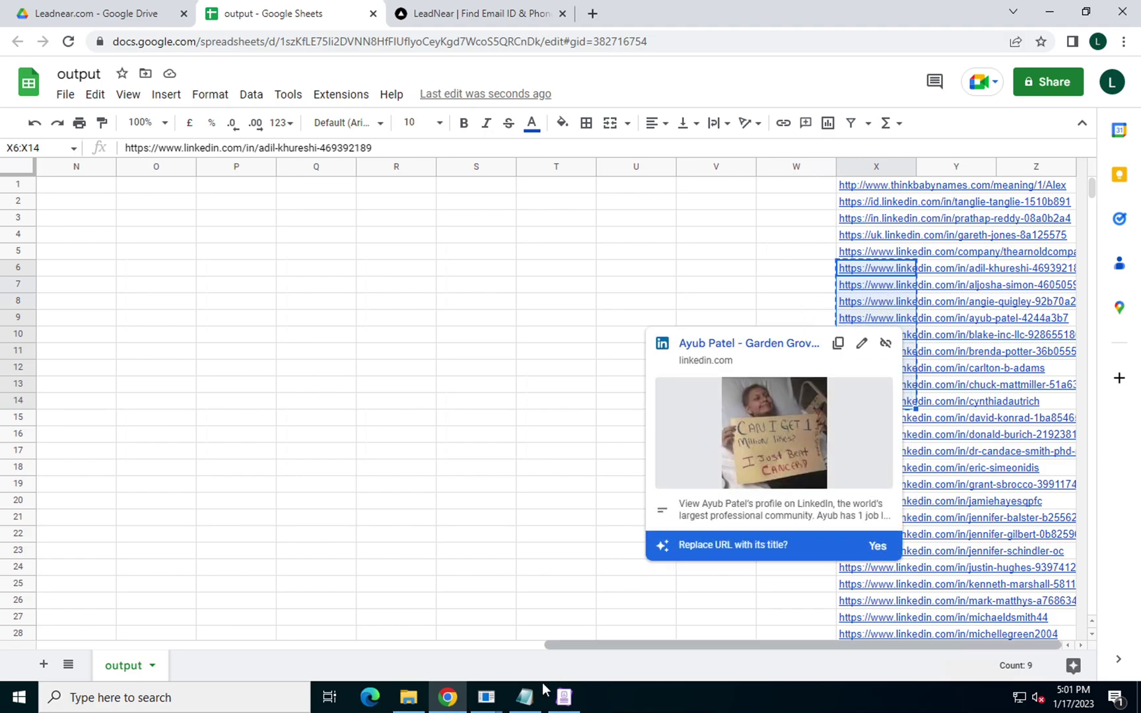
left_click(525, 696)
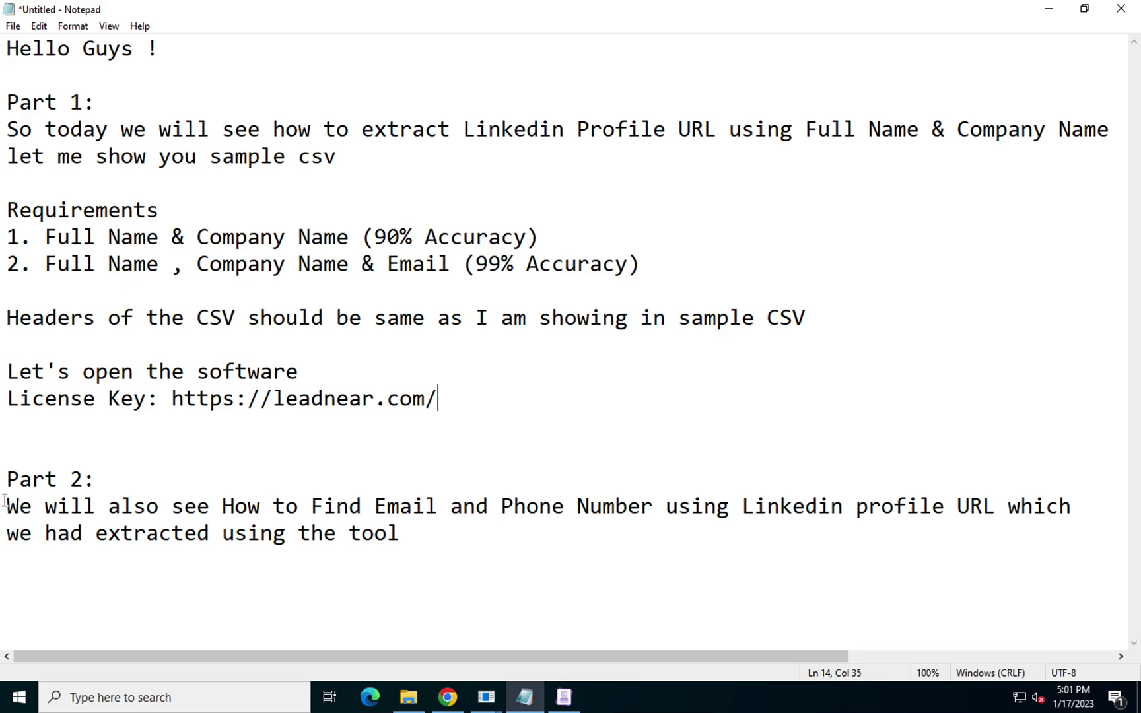
Review the Part 2 'How to Find Email' note, then minimize Notepad
left_click_drag(3, 505, 438, 507)
left_click(275, 507)
key("Left")
key("Left")
key("Left")
key("Left")
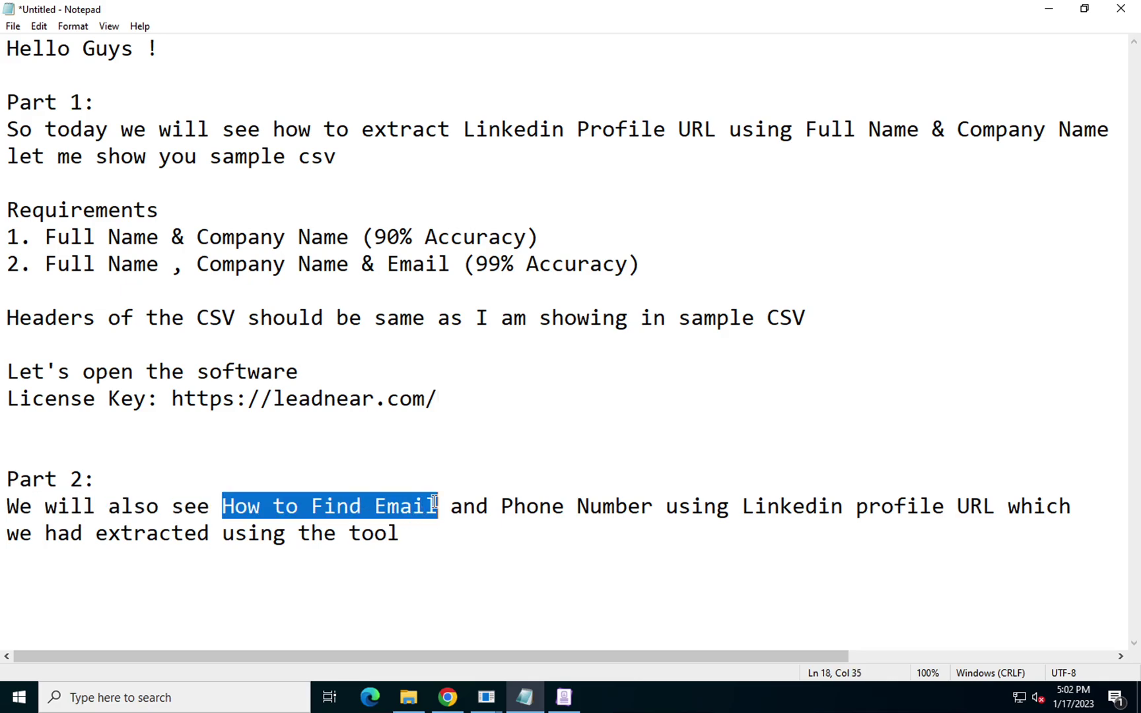
left_click(477, 505)
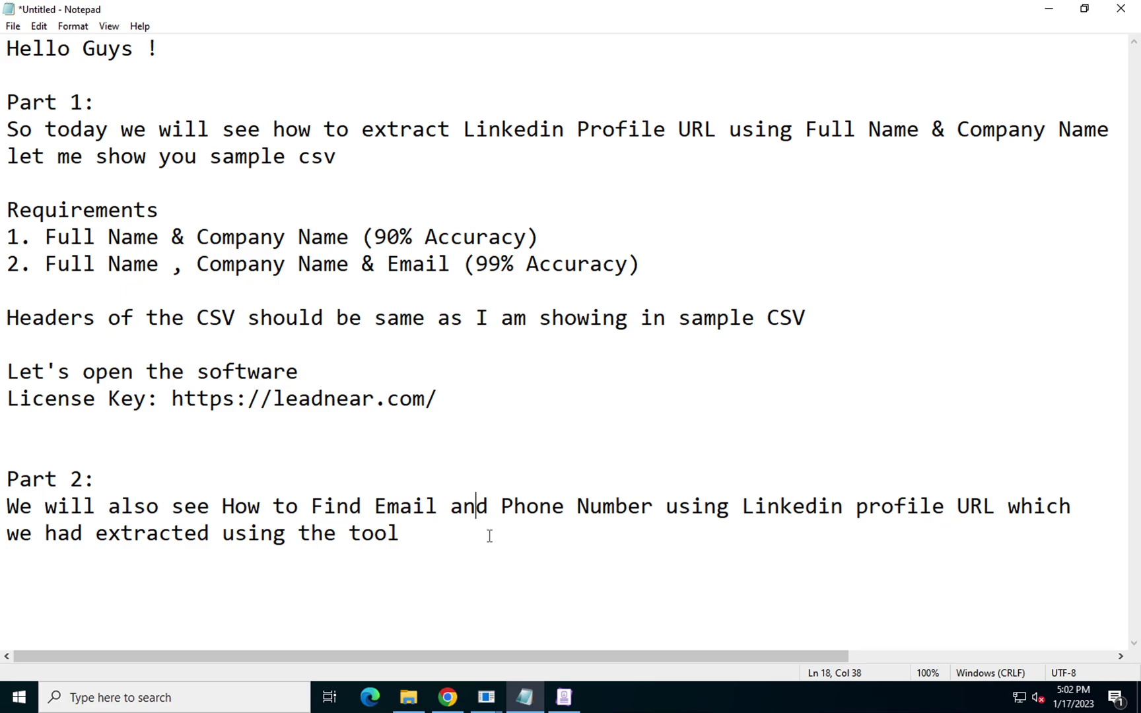
left_click(525, 697)
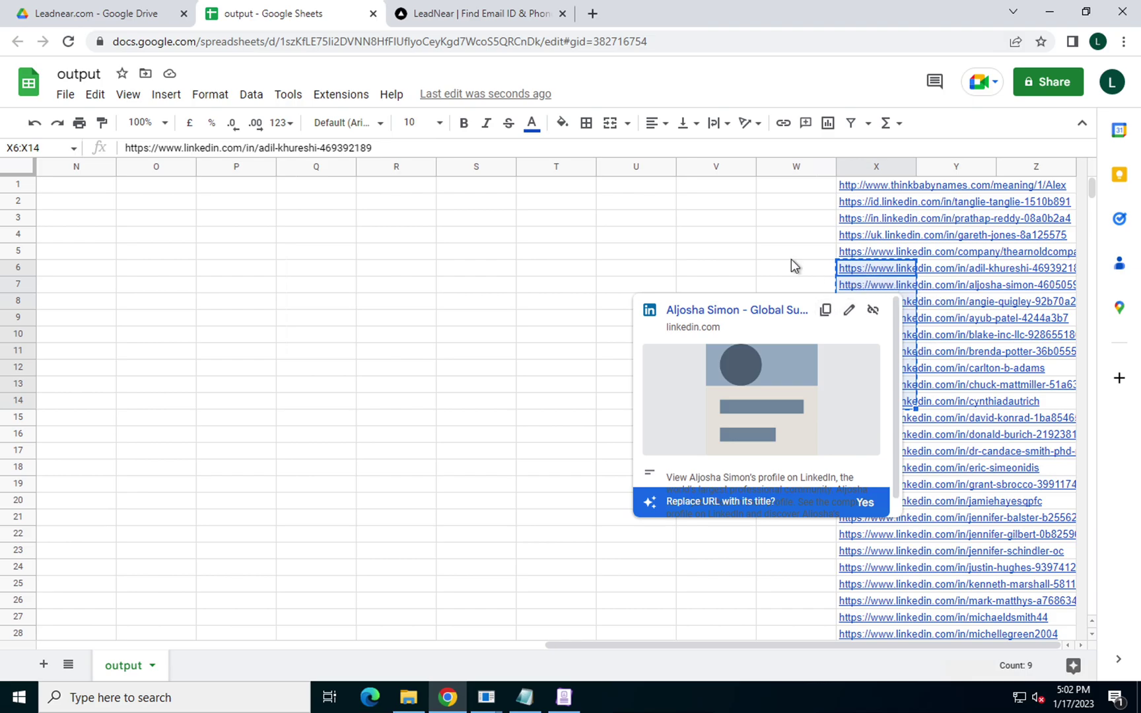
Sign in to LeadNear and go to its Search page
left_click(469, 17)
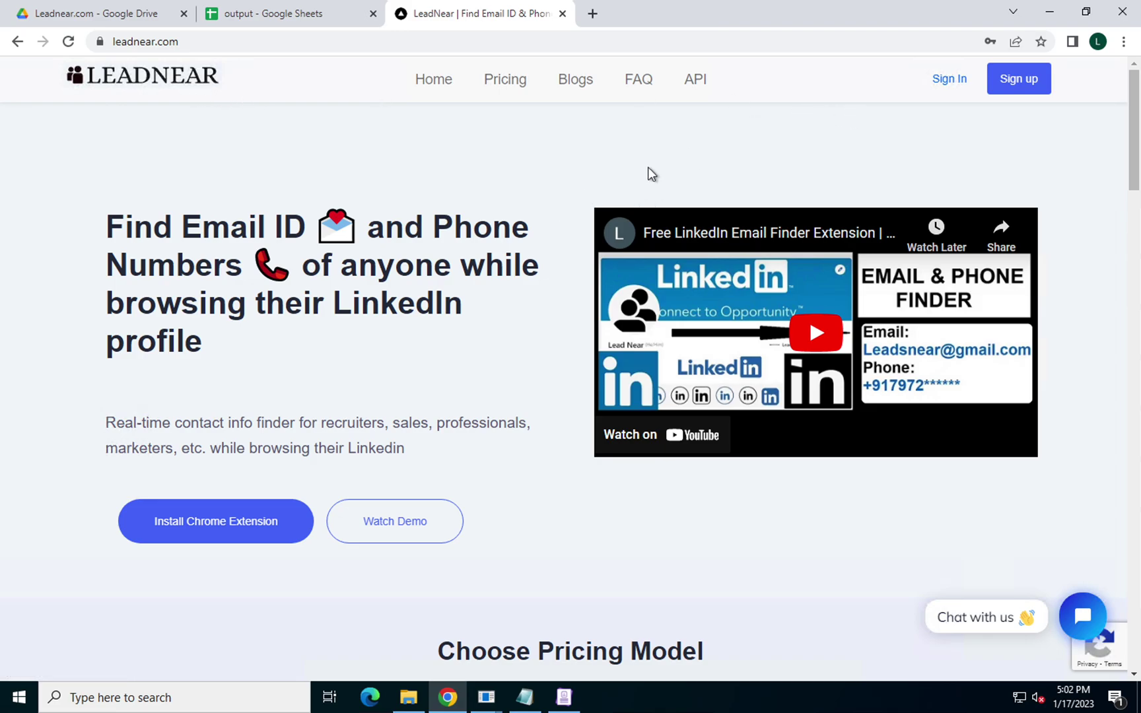
left_click(935, 93)
left_click(831, 416)
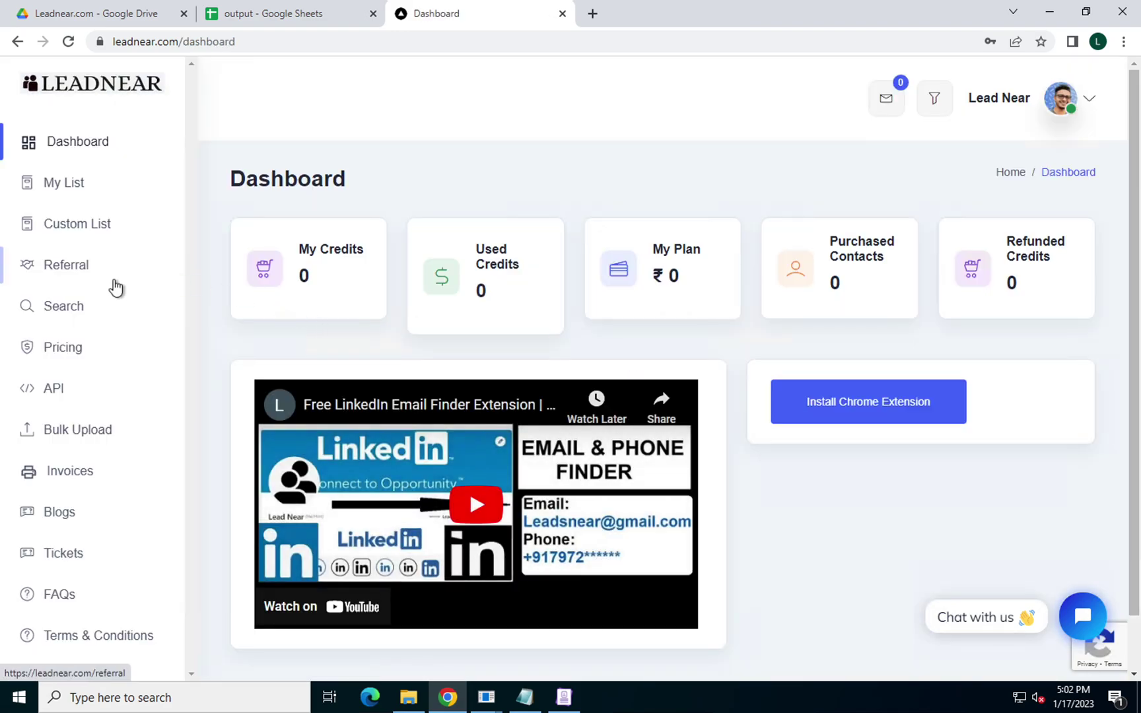
left_click(60, 306)
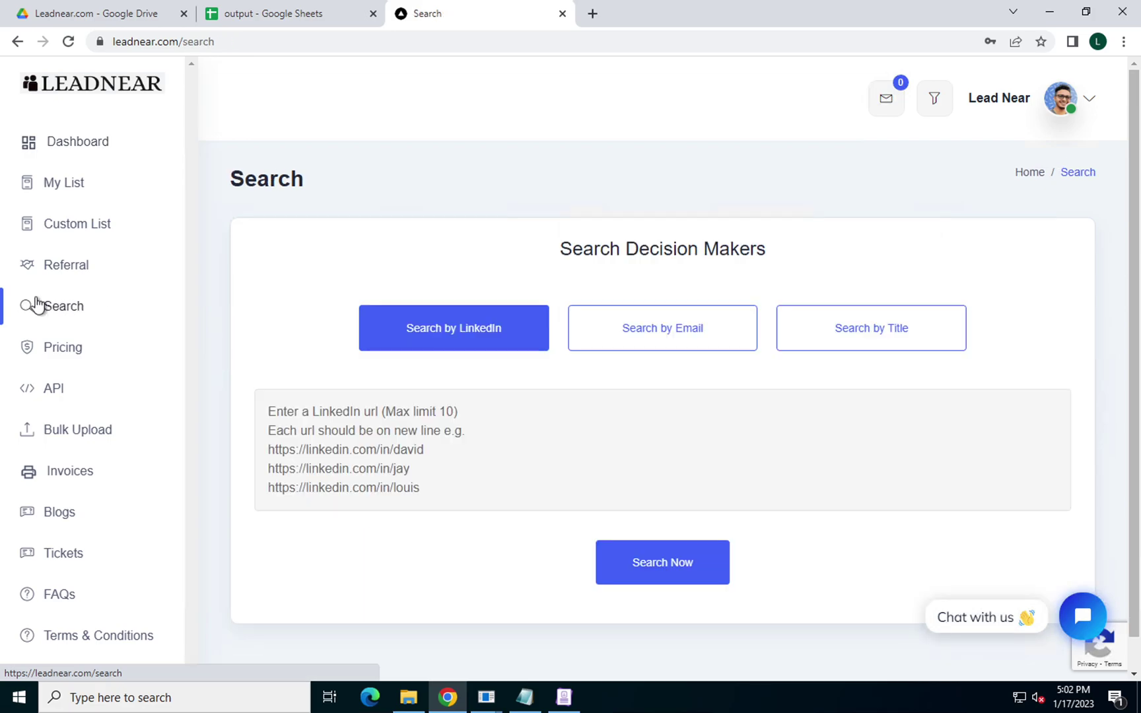
Paste the copied LinkedIn profile URLs into the search-by-LinkedIn box
left_click(374, 434)
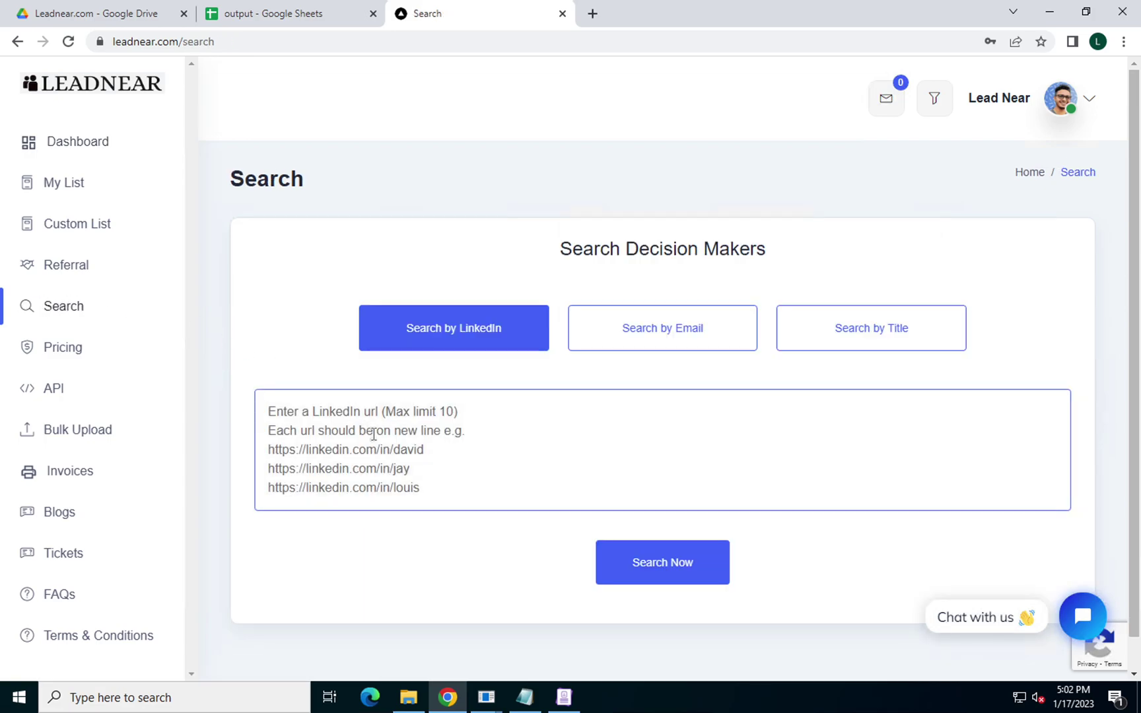
key("ctrl+v")
scroll(374, 434, "up", 2)
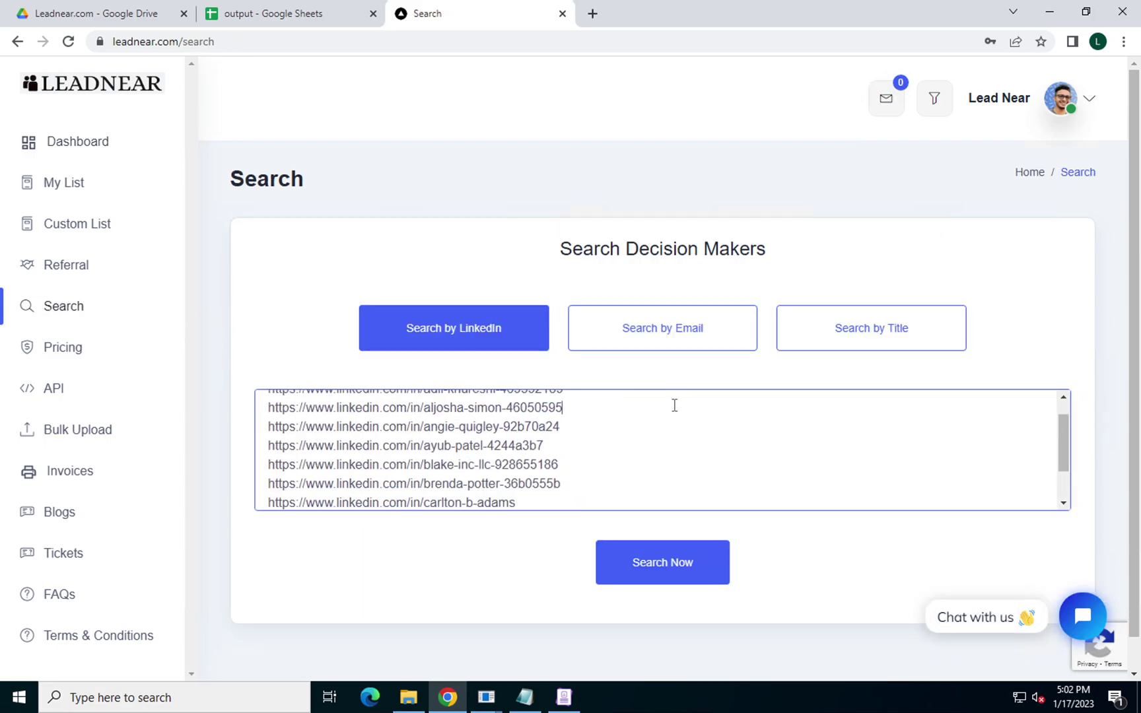
scroll(674, 405, "up", 1)
scroll(597, 409, "down", 1)
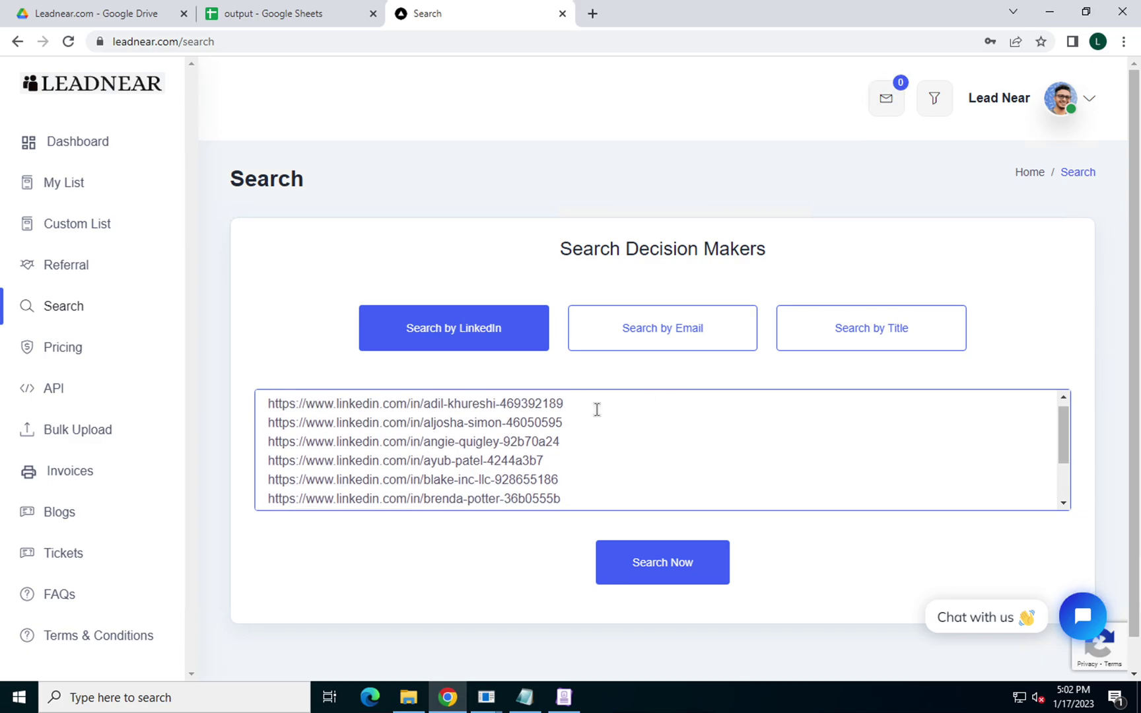
scroll(555, 464, "down", 3)
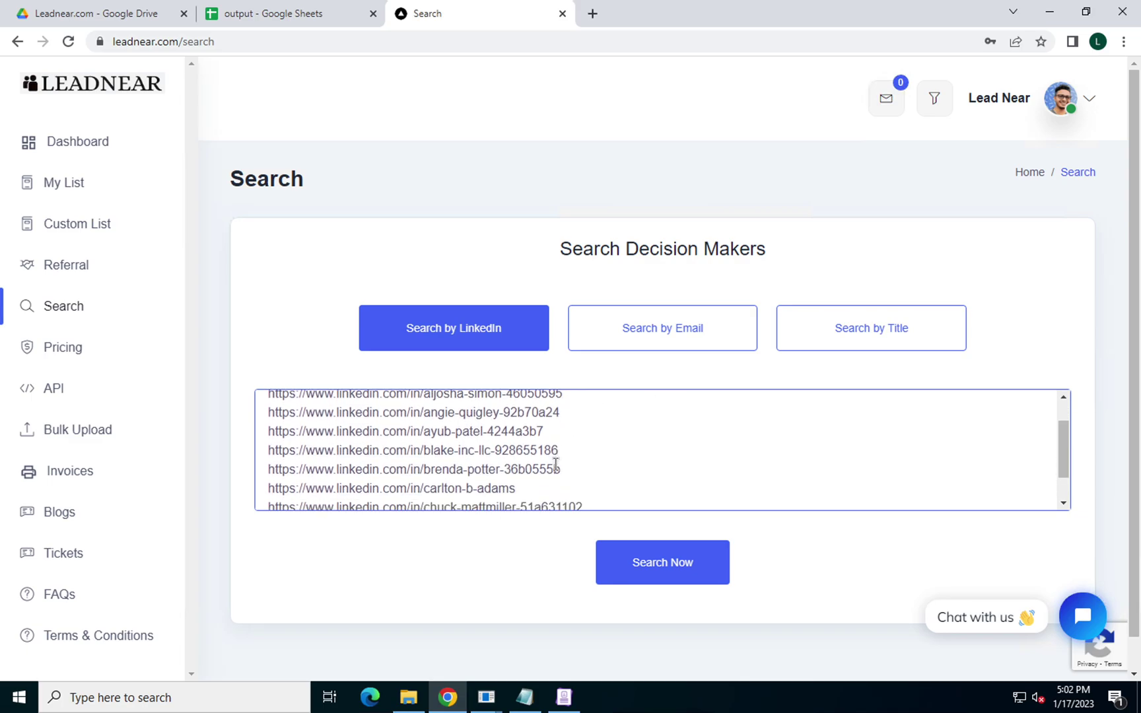
scroll(556, 464, "down", 1)
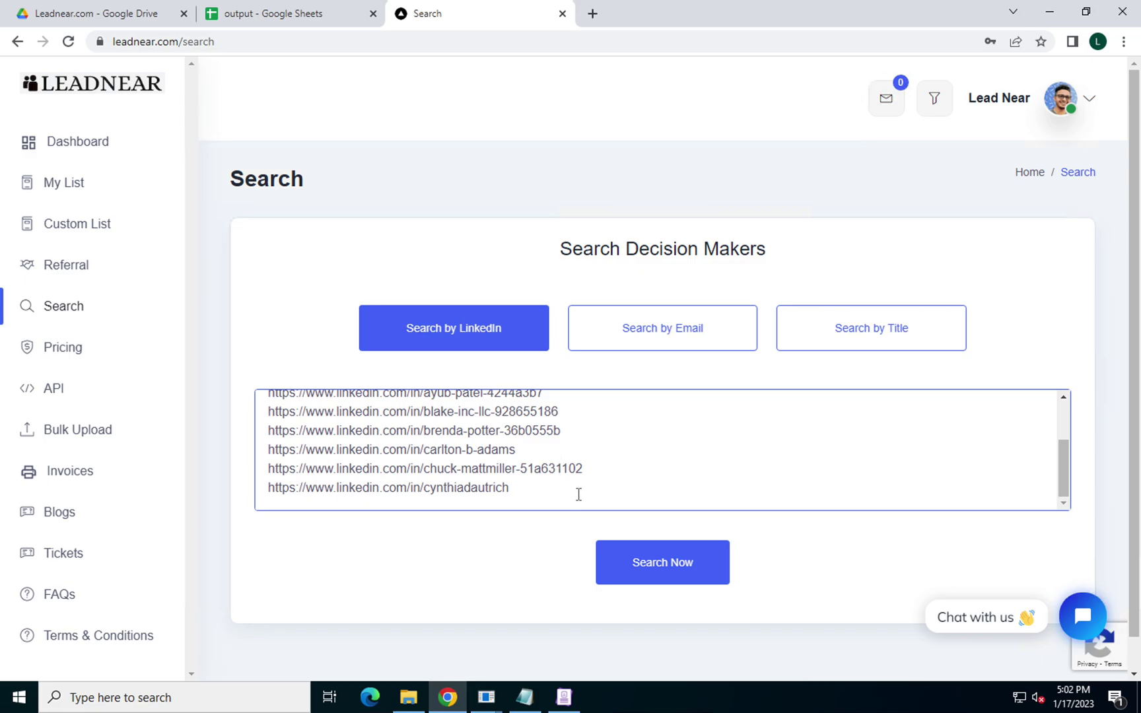
Run the LeadNear search on the pasted LinkedIn URLs and skim the returned contact cards
left_click(615, 554)
scroll(512, 538, "down", 1)
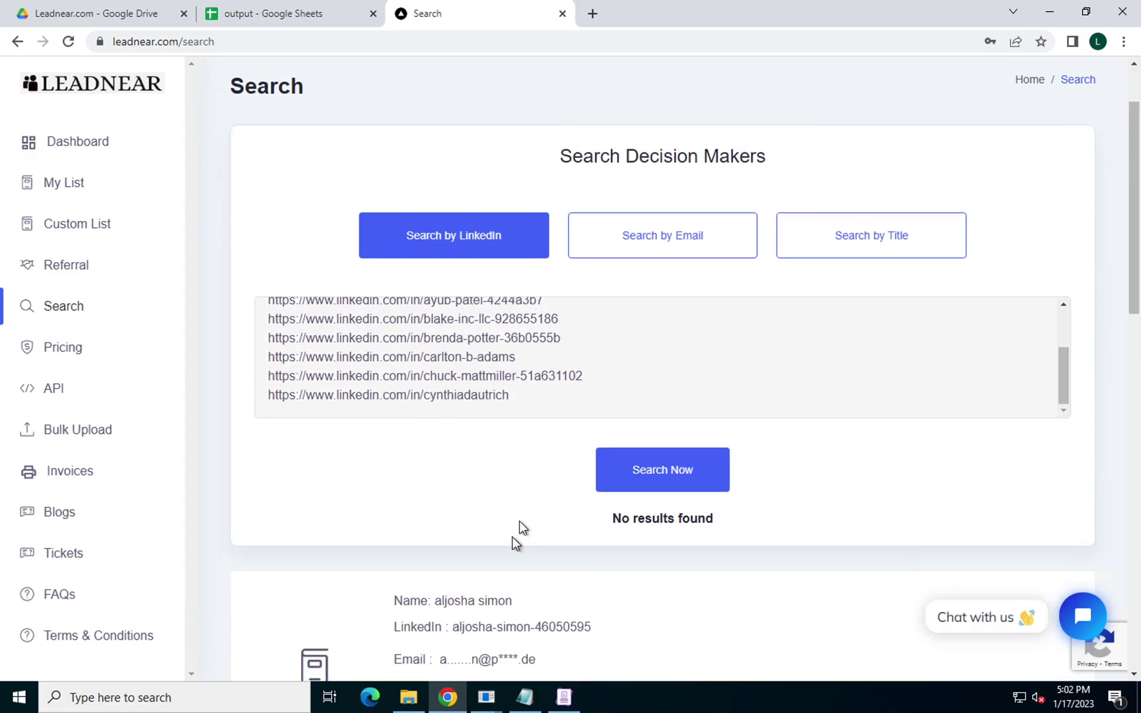
scroll(553, 387, "down", 7)
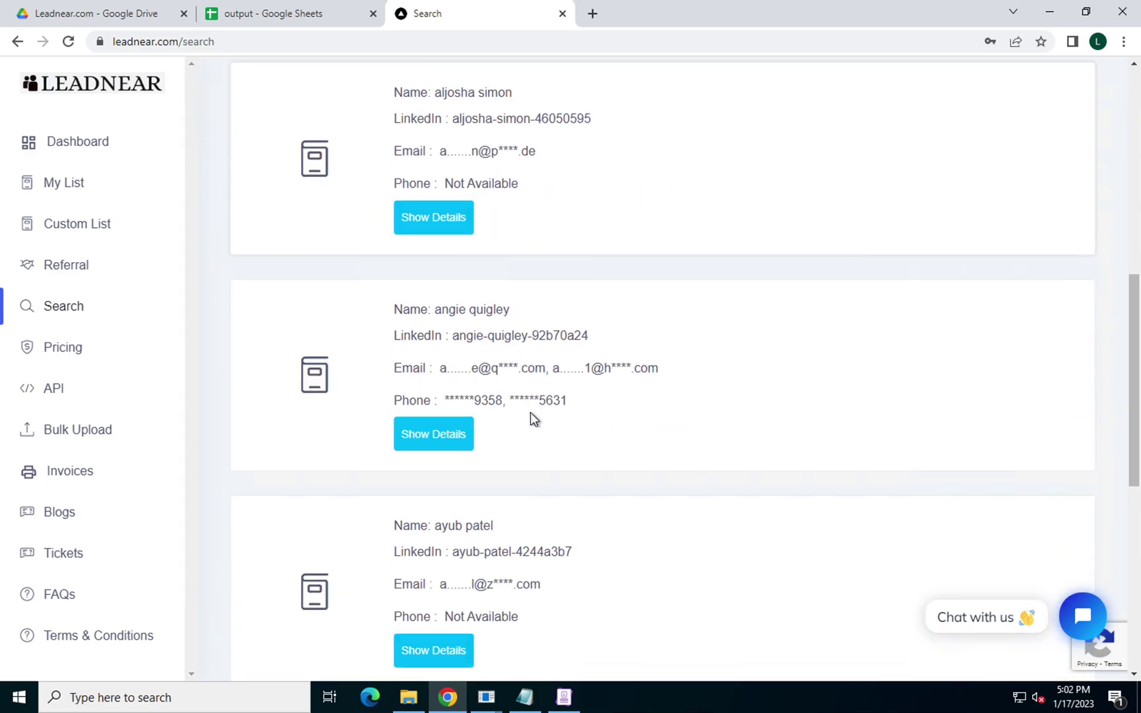
scroll(530, 412, "up", 1)
scroll(494, 211, "up", 1)
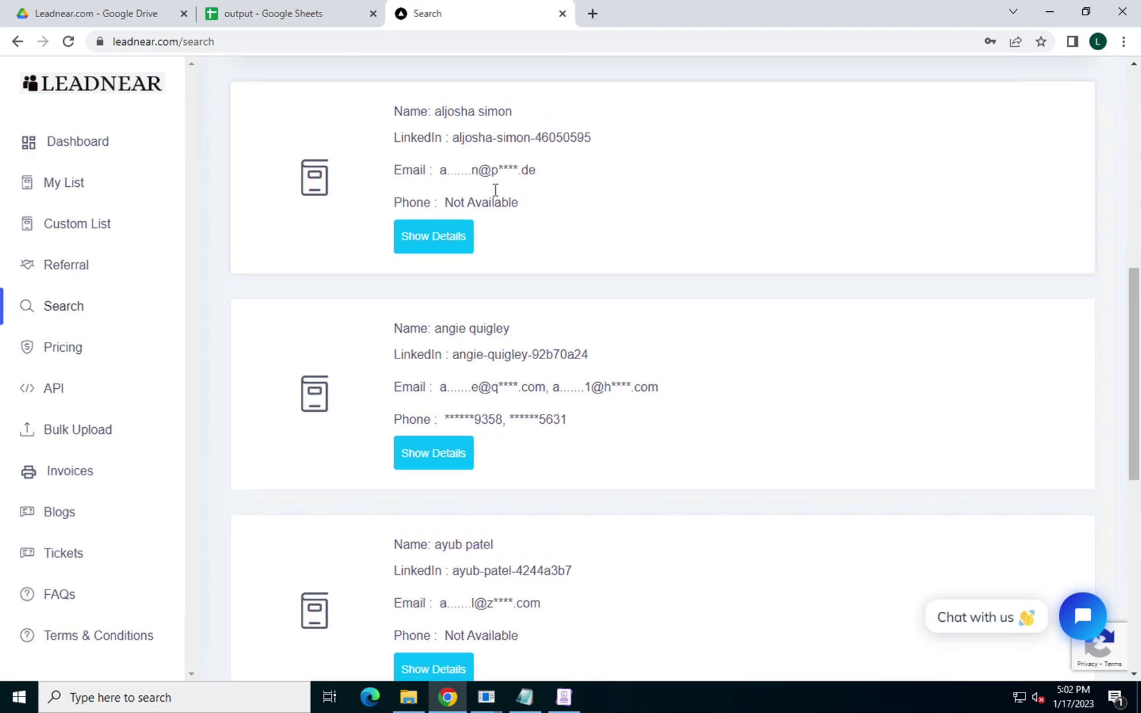
scroll(558, 101, "up", 1)
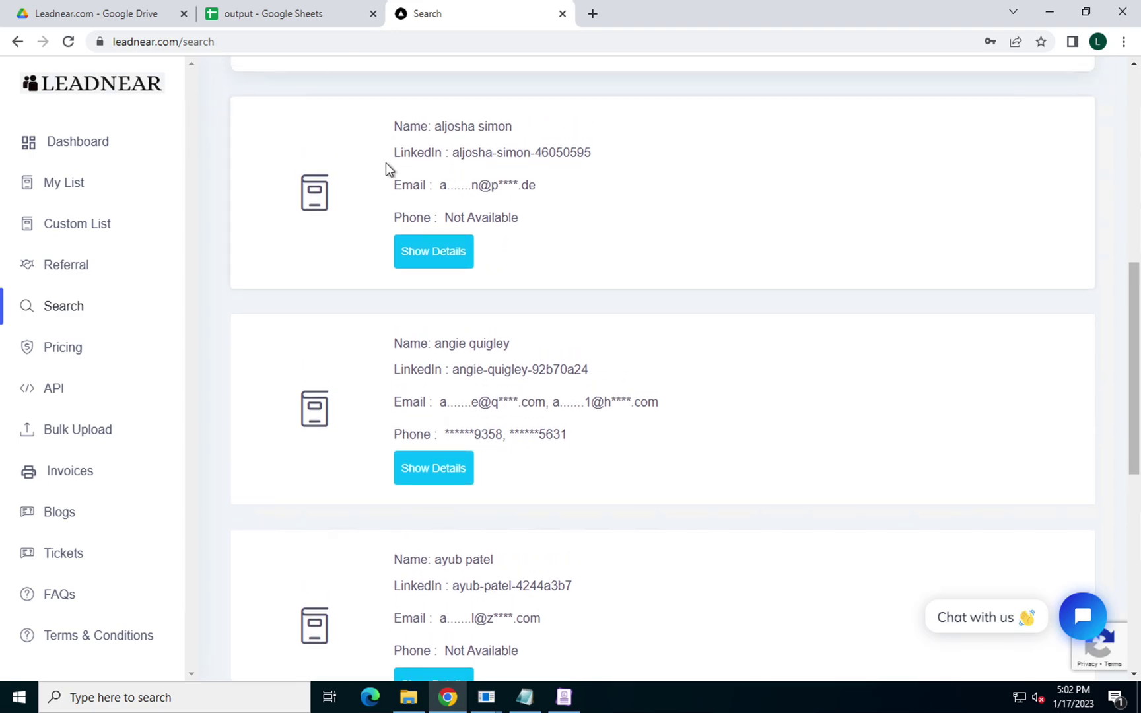
Review the result cards' partially masked emails and phone numbers, starting from the first result
left_click_drag(391, 122, 543, 185)
left_click(543, 181)
scroll(535, 185, "down", 1)
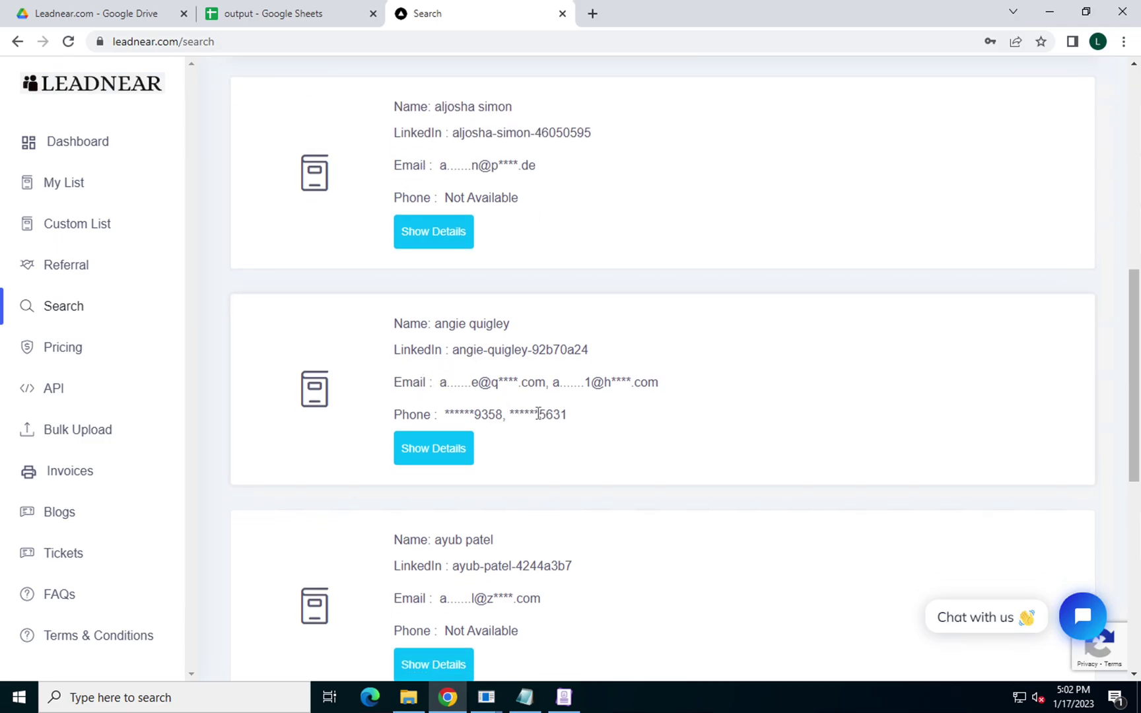
scroll(538, 413, "down", 4)
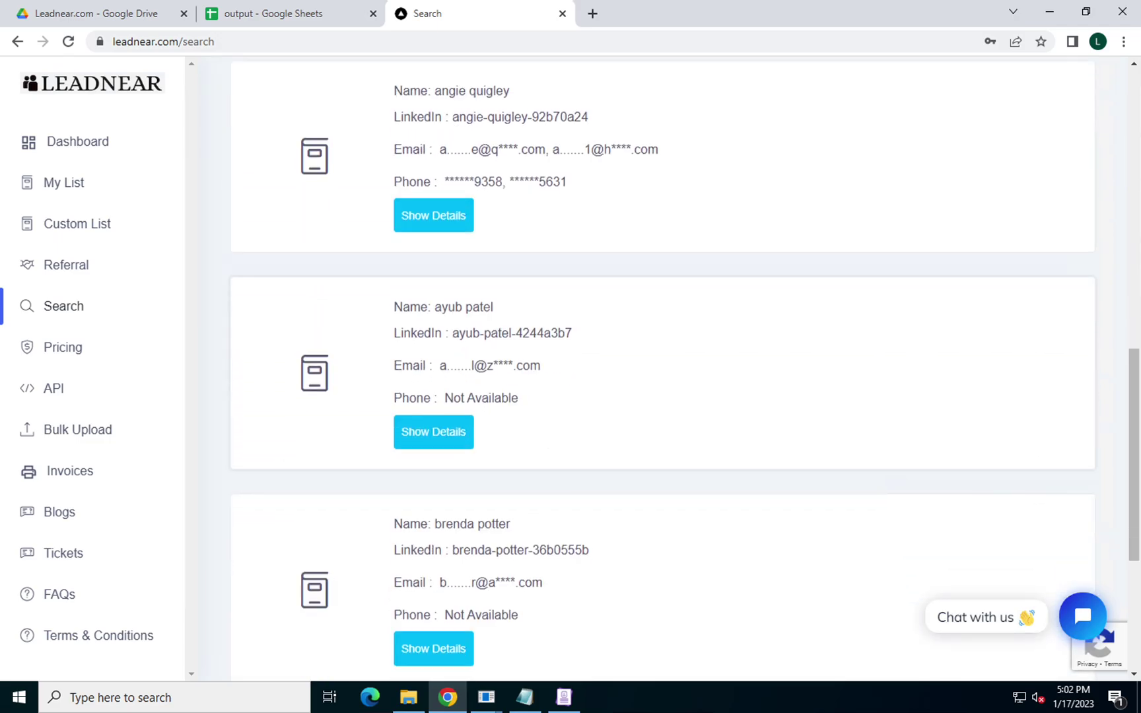
scroll(500, 451, "down", 2)
scroll(480, 464, "down", 3)
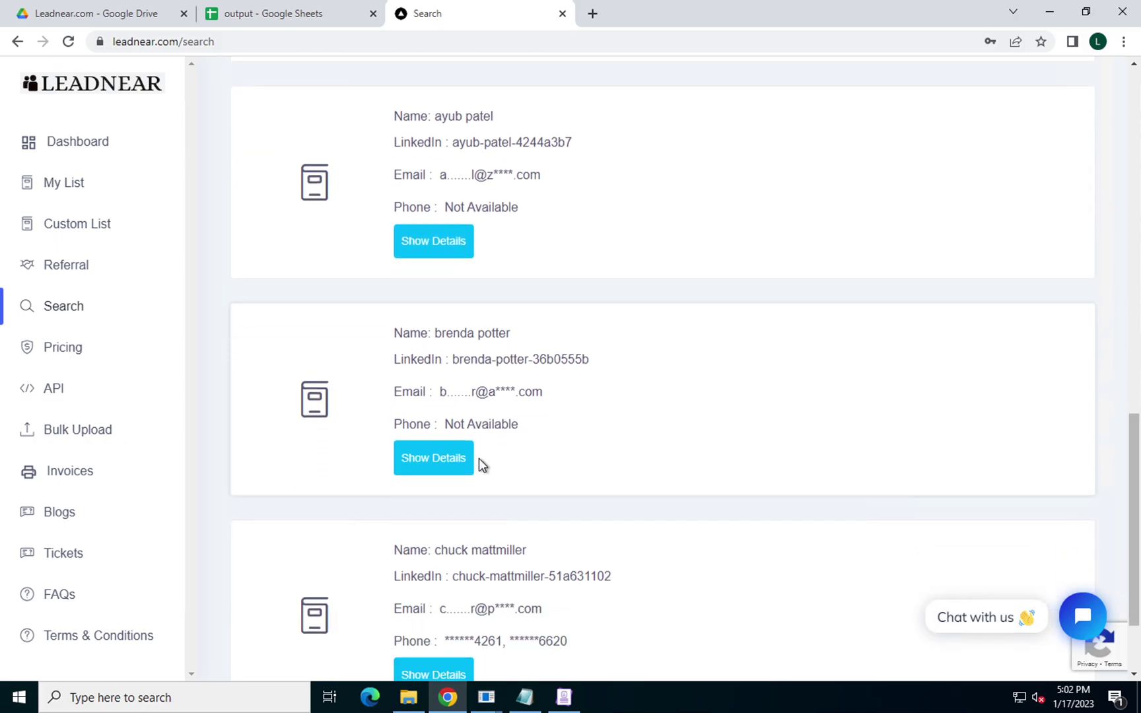
scroll(616, 565, "down", 1)
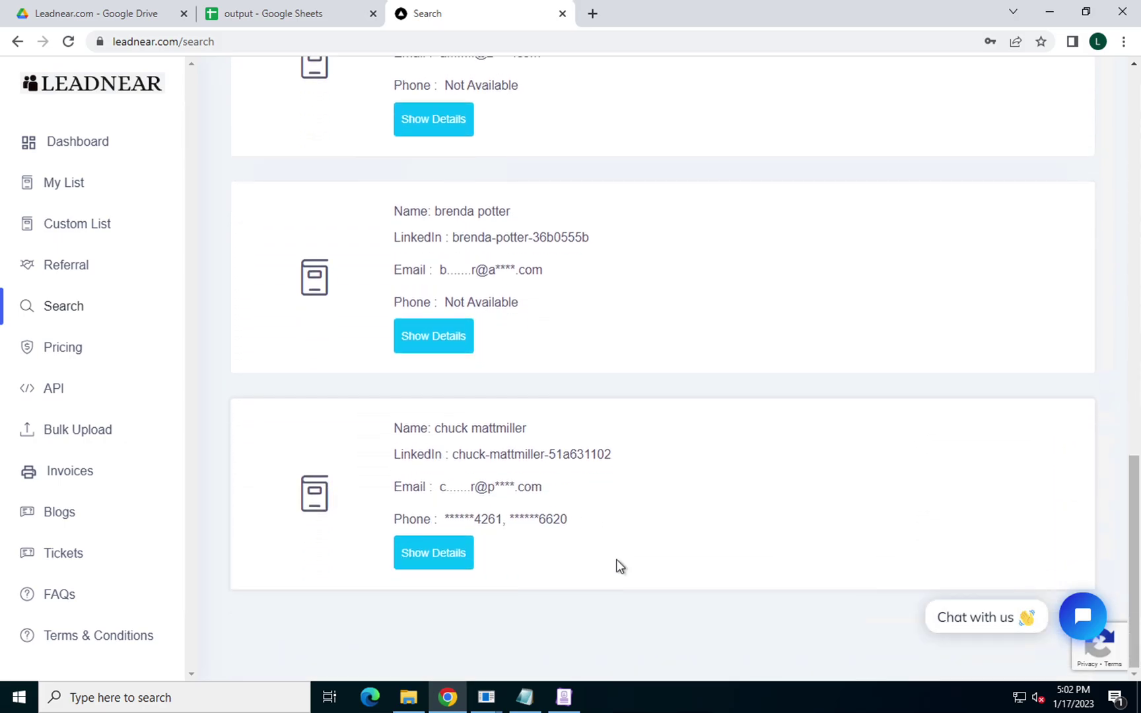
scroll(616, 565, "up", 10)
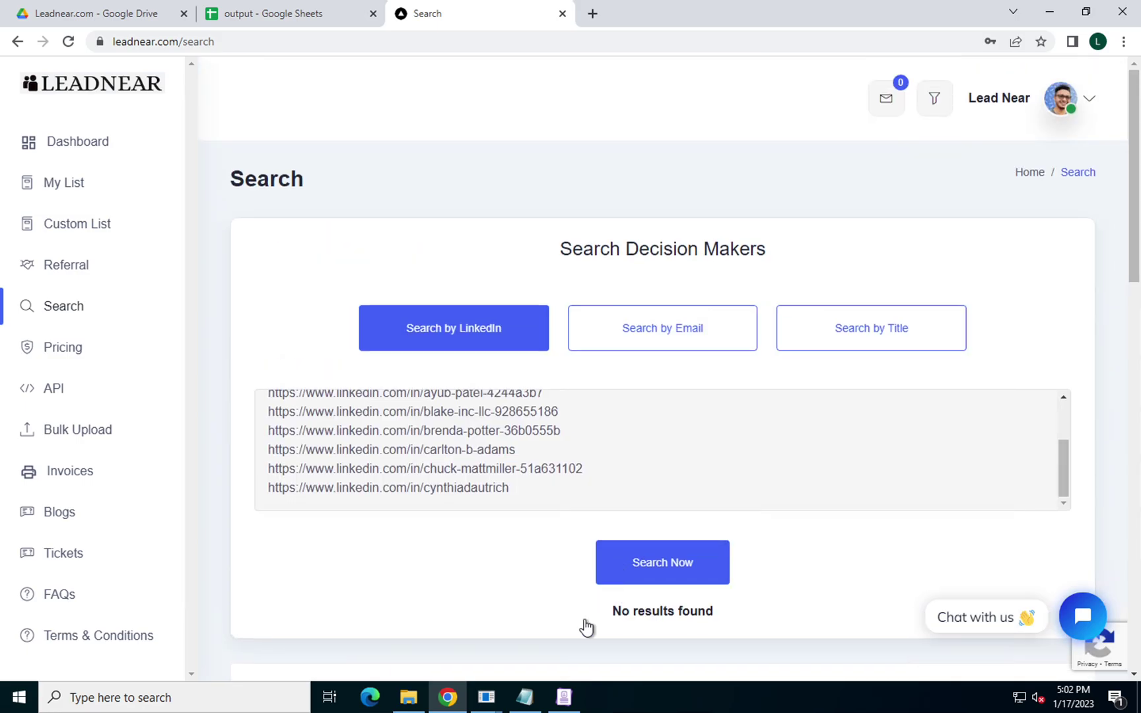
left_click(562, 703)
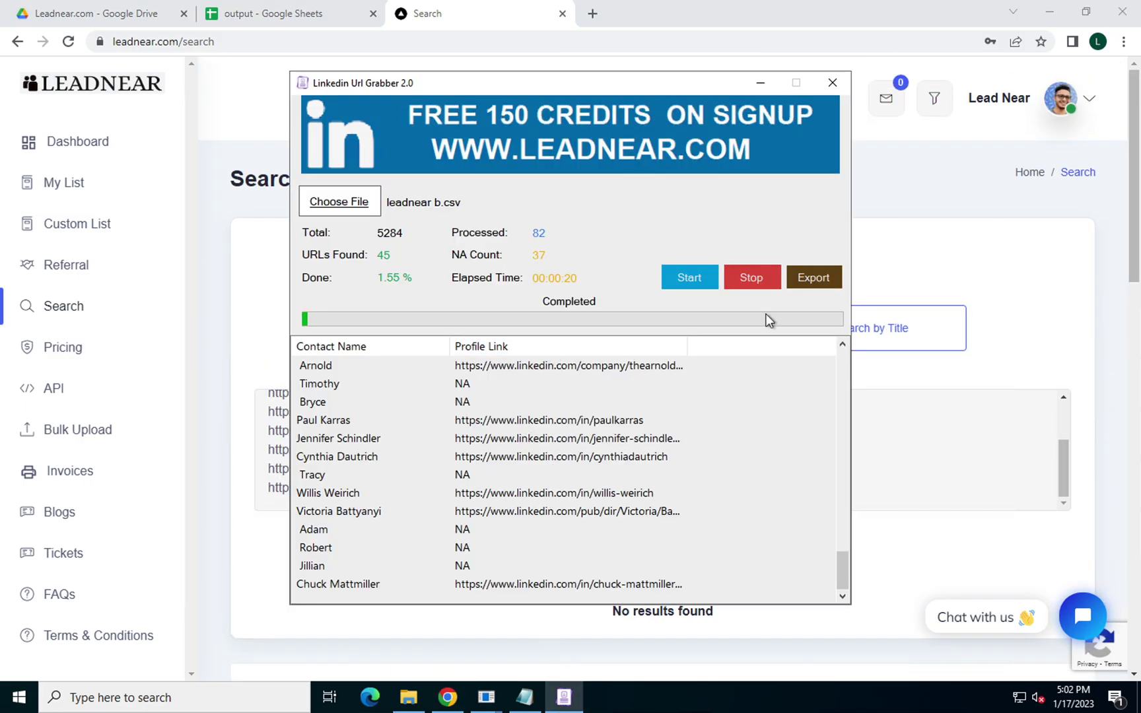
left_click(271, 268)
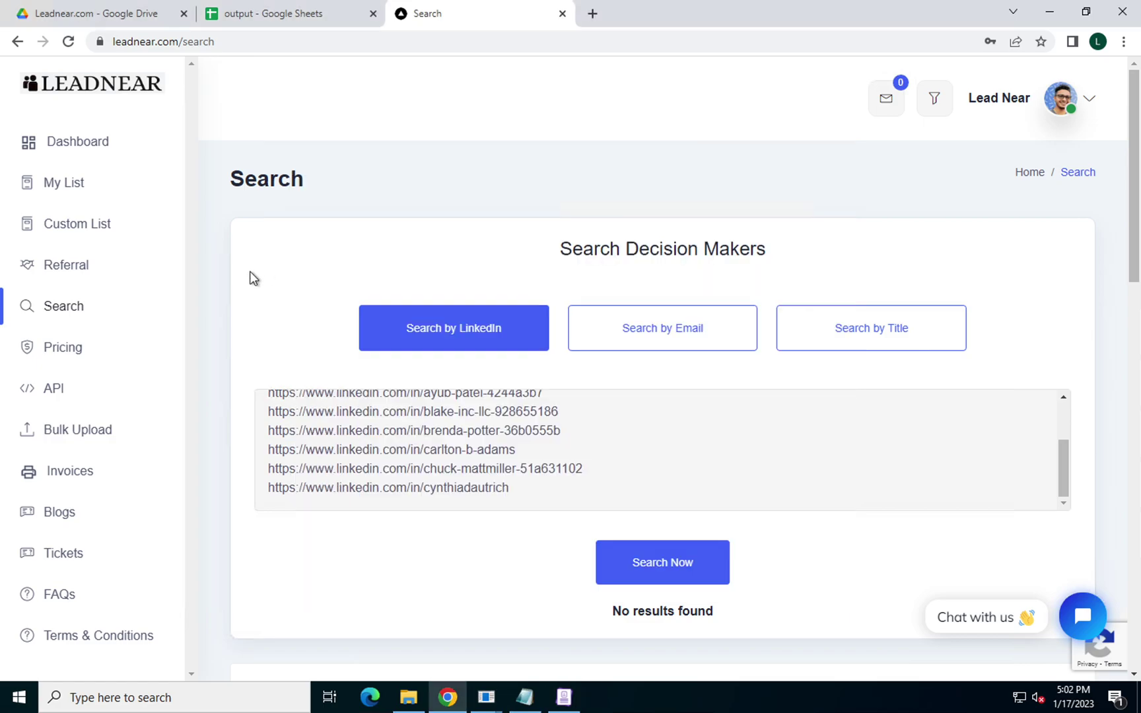